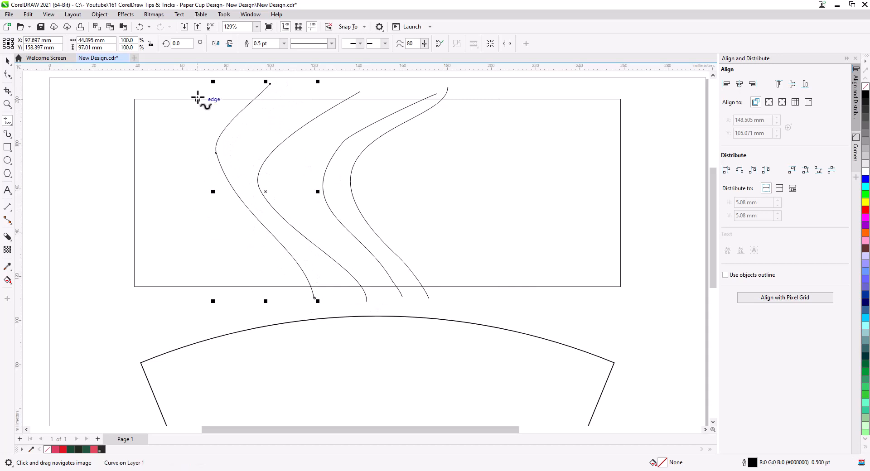
Step: Sketch six more freehand S-shaped curves across the rectangle, each about 95 to 100 mm tall, covering both sides of the existing ones
{"action": "mouse_move", "coordinate": [198, 89]}
{"action": "left_mouse_down"}
{"action": "mouse_move", "coordinate": [193, 187]}
{"action": "mouse_move", "coordinate": [213, 280]}
{"action": "mouse_move", "coordinate": [197, 308]}
{"action": "left_mouse_up"}
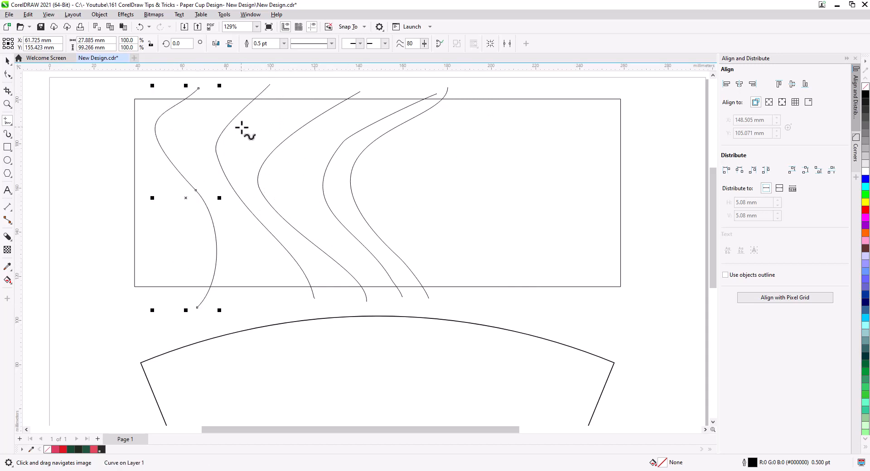
{"action": "mouse_move", "coordinate": [402, 144]}
{"action": "left_mouse_down"}
{"action": "mouse_move", "coordinate": [396, 179]}
{"action": "mouse_move", "coordinate": [487, 301]}
{"action": "left_mouse_up"}
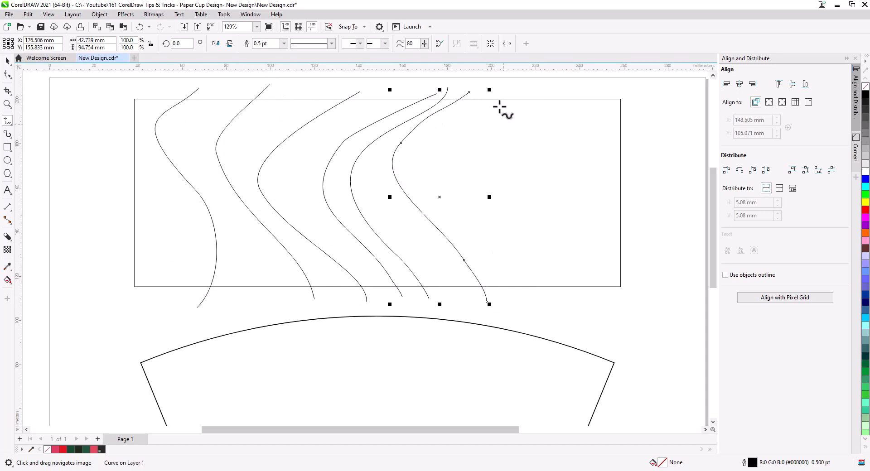
{"action": "mouse_move", "coordinate": [499, 95]}
{"action": "left_mouse_down"}
{"action": "mouse_move", "coordinate": [435, 122]}
{"action": "mouse_move", "coordinate": [421, 166]}
{"action": "mouse_move", "coordinate": [486, 269]}
{"action": "mouse_move", "coordinate": [498, 307]}
{"action": "left_mouse_up"}
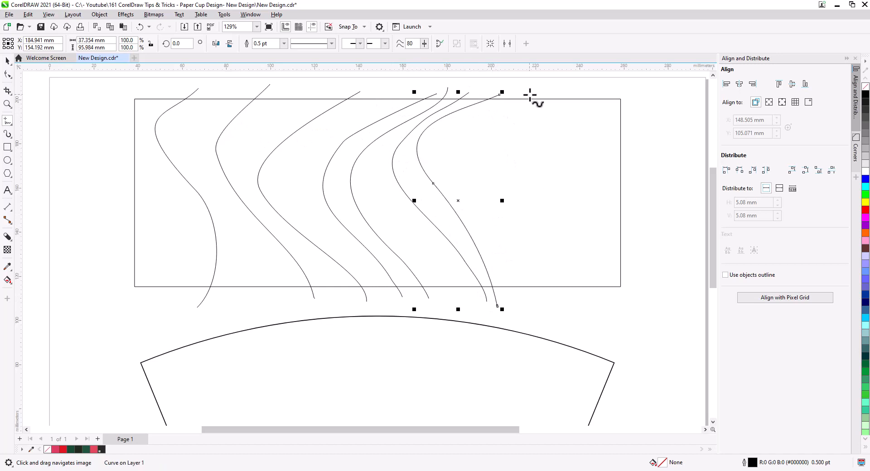
{"action": "mouse_move", "coordinate": [530, 94]}
{"action": "left_mouse_down"}
{"action": "mouse_move", "coordinate": [531, 242]}
{"action": "mouse_move", "coordinate": [556, 320]}
{"action": "left_mouse_up"}
{"action": "mouse_move", "coordinate": [582, 90]}
{"action": "left_mouse_down"}
{"action": "mouse_move", "coordinate": [587, 208]}
{"action": "mouse_move", "coordinate": [613, 309]}
{"action": "left_mouse_up"}
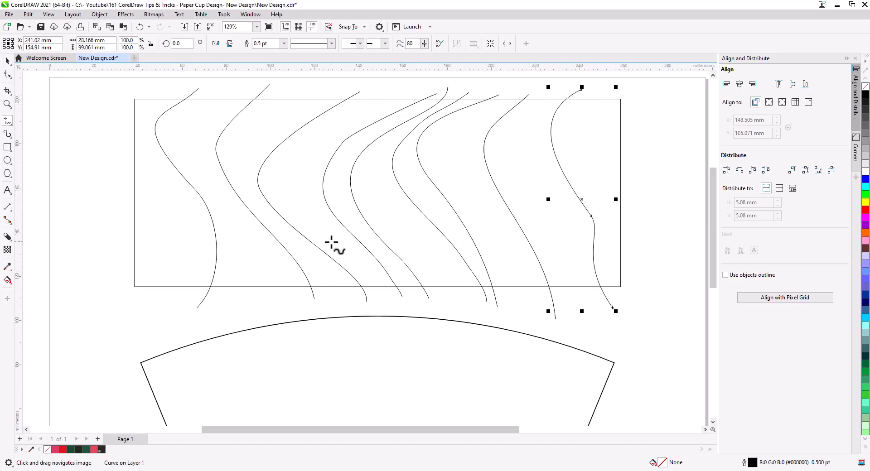
{"action": "mouse_move", "coordinate": [155, 87]}
{"action": "left_mouse_down"}
{"action": "mouse_move", "coordinate": [142, 135]}
{"action": "mouse_move", "coordinate": [168, 248]}
{"action": "mouse_move", "coordinate": [161, 307]}
{"action": "left_mouse_up"}
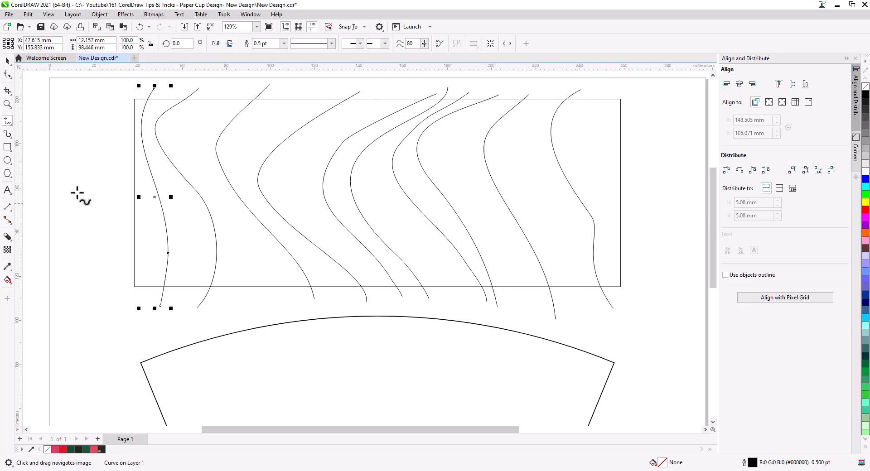
Step: Make the upper node of the fifth curve from the left symmetrical and move it down-left to round the bend
{"action": "key", "text": "F10"}
{"action": "left_click", "coordinate": [343, 142]}
{"action": "left_click", "coordinate": [185, 44]}
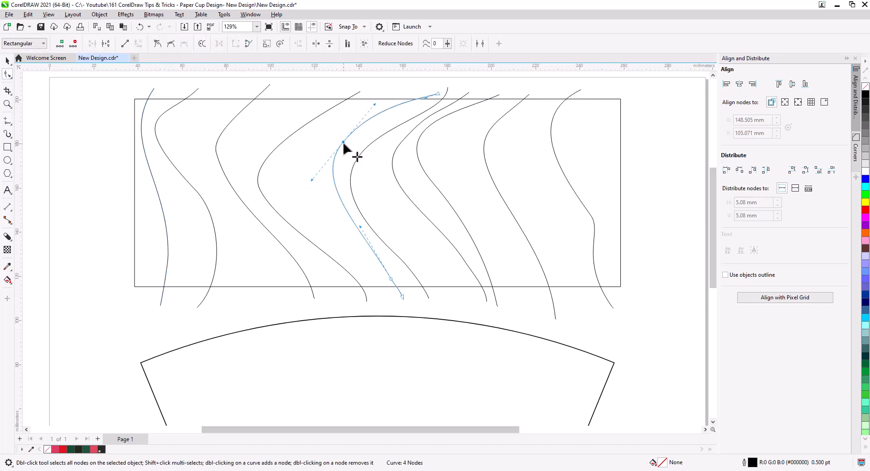
{"action": "left_click_drag", "start_coordinate": [343, 142], "coordinate": [336, 154]}
Step: Reshape the seventh and eighth curves from the left, adjusting the seventh's upper handle and moving the eighth's middle node down and right
{"action": "left_click", "coordinate": [402, 141]}
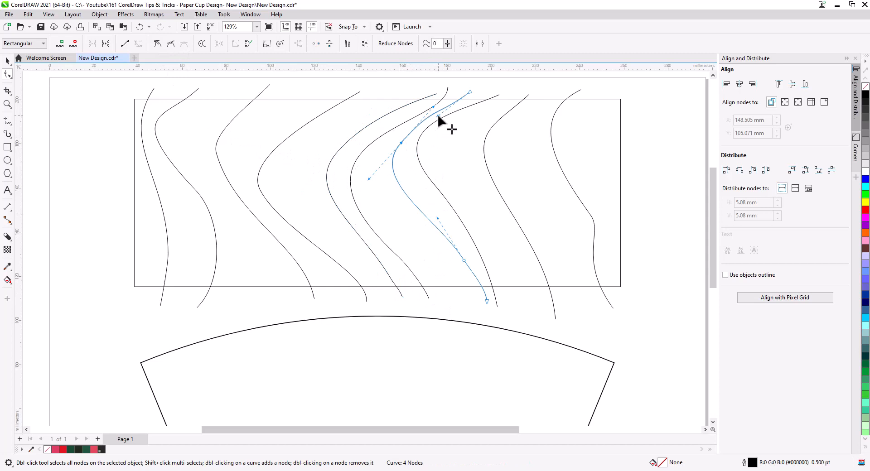
{"action": "left_click_drag", "start_coordinate": [438, 116], "coordinate": [462, 104]}
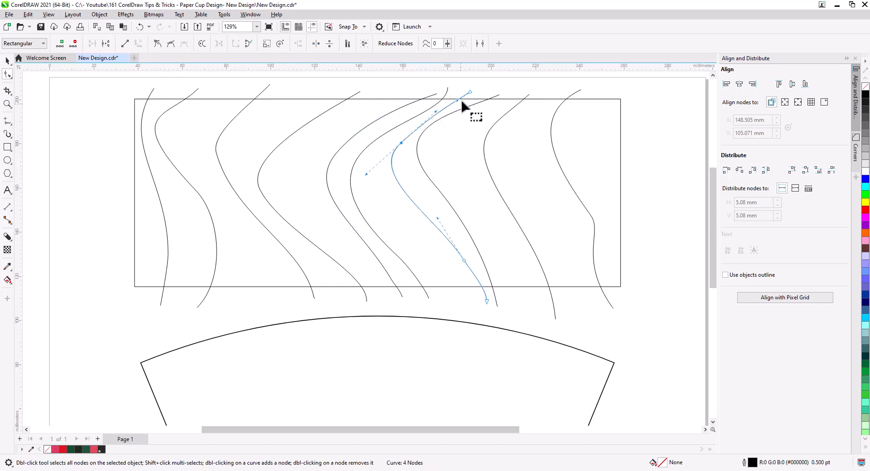
{"action": "left_click", "coordinate": [420, 163]}
{"action": "left_click_drag", "start_coordinate": [434, 183], "coordinate": [443, 208]}
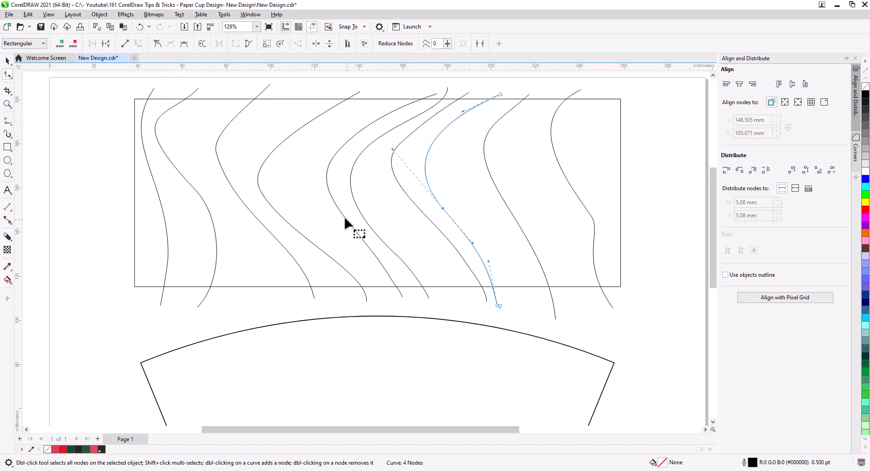
Step: Move the middle node of the sixth curve from the left upward, make it symmetrical and adjust the curve's upper handle
{"action": "left_click", "coordinate": [342, 214]}
{"action": "left_click", "coordinate": [380, 238]}
{"action": "left_click_drag", "start_coordinate": [398, 256], "coordinate": [380, 211]}
{"action": "left_click", "coordinate": [184, 43]}
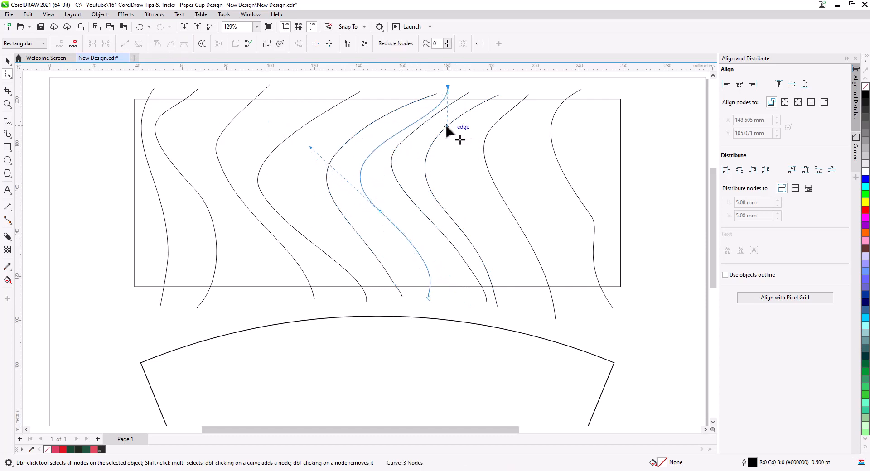
{"action": "left_click_drag", "start_coordinate": [447, 127], "coordinate": [438, 128]}
Step: Shift the lower ends of the fifth and sixth curves to the right and smooth the fifth curve's lower bend
{"action": "left_click_drag", "start_coordinate": [437, 299], "coordinate": [409, 299]}
{"action": "left_click", "coordinate": [401, 298]}
{"action": "left_click_drag", "start_coordinate": [392, 278], "coordinate": [399, 275]}
Step: Adjust the nodes of the four leftmost curves, shifting their bends and upper ends to the right to vary the spacing
{"action": "left_click", "coordinate": [275, 213]}
{"action": "left_click_drag", "start_coordinate": [260, 190], "coordinate": [272, 191]}
{"action": "left_click", "coordinate": [218, 144]}
{"action": "left_click_drag", "start_coordinate": [216, 152], "coordinate": [224, 162]}
{"action": "left_click_drag", "start_coordinate": [271, 84], "coordinate": [282, 85]}
{"action": "left_click", "coordinate": [174, 165]}
{"action": "left_click_drag", "start_coordinate": [216, 78], "coordinate": [212, 199]}
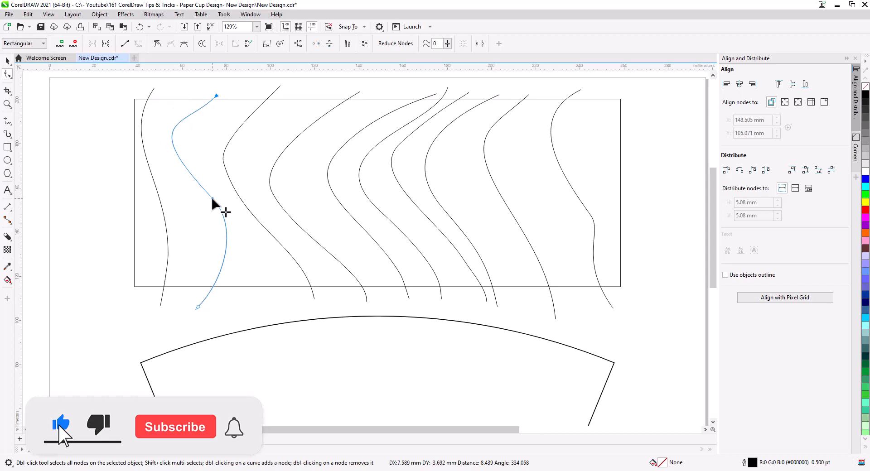
{"action": "left_click", "coordinate": [152, 179]}
{"action": "left_click_drag", "start_coordinate": [155, 89], "coordinate": [162, 88]}
Step: Delete the middle node of the rightmost curve and extend its upper handle to form one smooth bend
{"action": "left_click", "coordinate": [594, 241]}
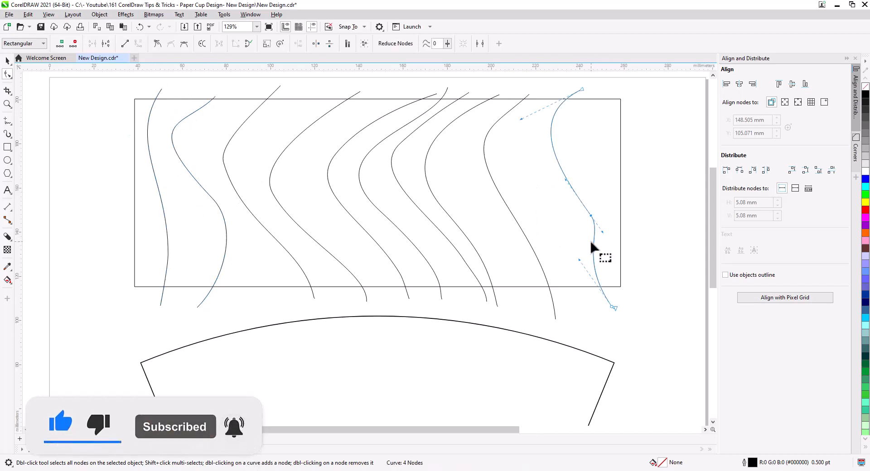
{"action": "double_click", "coordinate": [591, 241]}
{"action": "left_click_drag", "start_coordinate": [531, 114], "coordinate": [469, 166]}
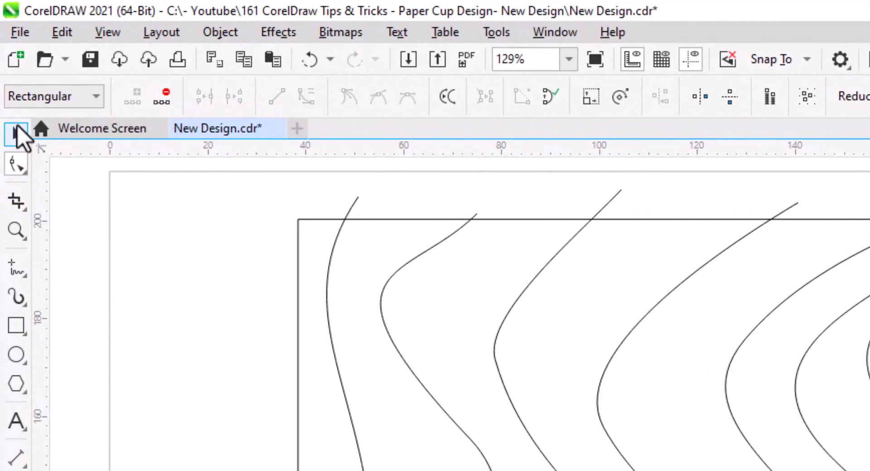
Step: Draw a vertical line about 99.5 mm long through the middle of the rectangle with the 2-Point Line tool
{"action": "left_click", "coordinate": [8, 71]}
{"action": "left_click", "coordinate": [16, 268]}
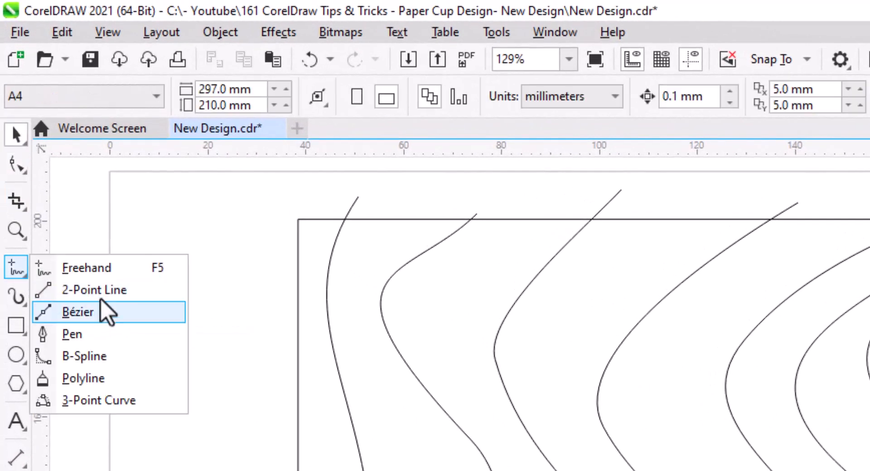
{"action": "left_click", "coordinate": [91, 288]}
{"action": "left_click_drag", "start_coordinate": [376, 81], "coordinate": [375, 302]}
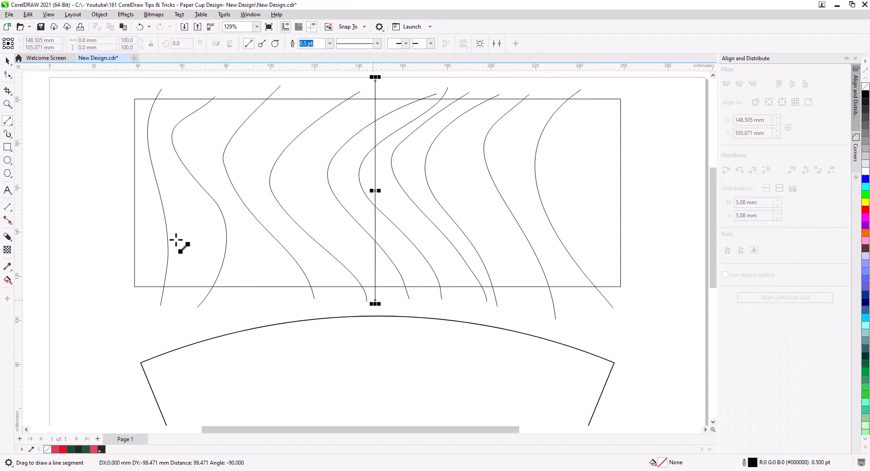
Step: Centre the vertical line horizontally on the rectangle
{"action": "left_click", "coordinate": [7, 61]}
{"action": "left_click", "coordinate": [237, 202], "text": "shift"}
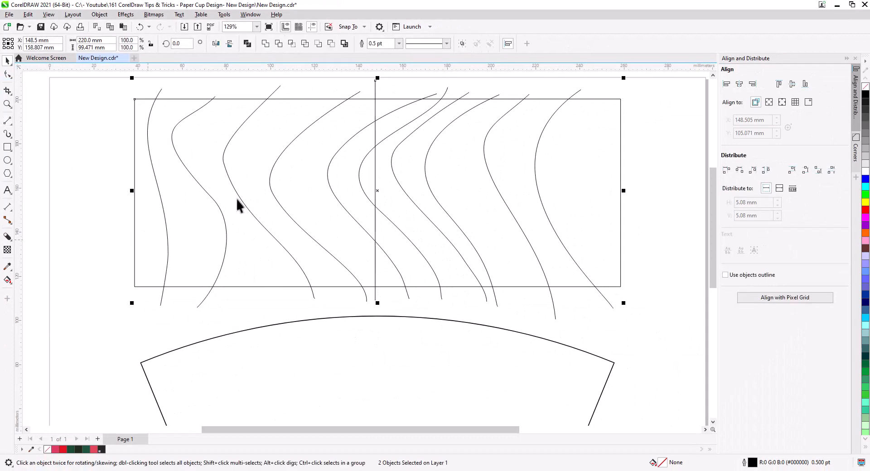
{"action": "left_click", "coordinate": [740, 84]}
{"action": "left_click", "coordinate": [577, 190]}
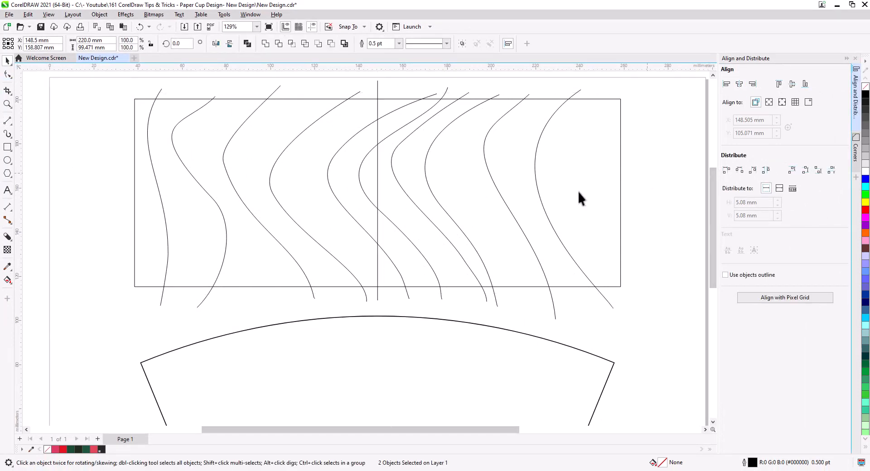
{"action": "left_click", "coordinate": [377, 229]}
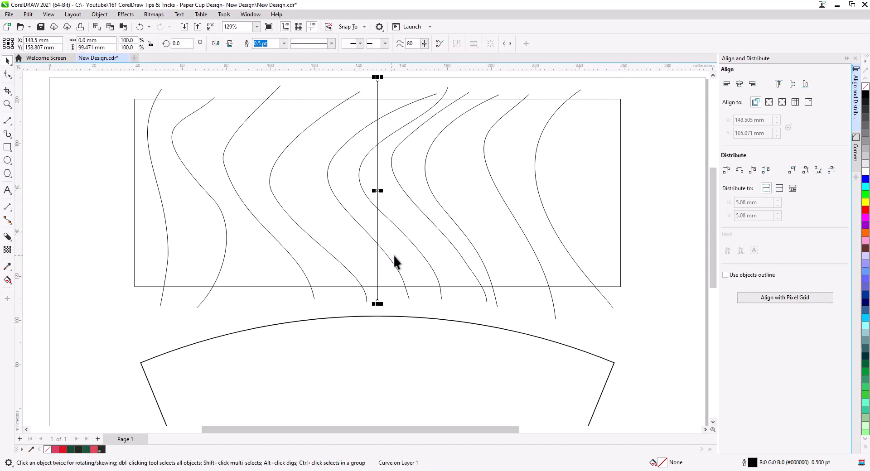
Step: Set the outline width of the fifth and eighth curves from the left to 4.0 pt
{"action": "left_click", "coordinate": [438, 204]}
{"action": "left_click", "coordinate": [343, 206], "text": "shift"}
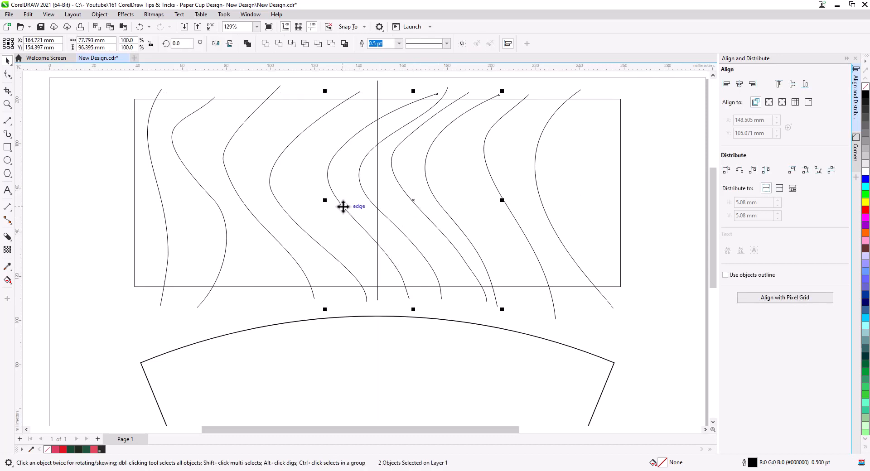
{"action": "left_click", "coordinate": [398, 44]}
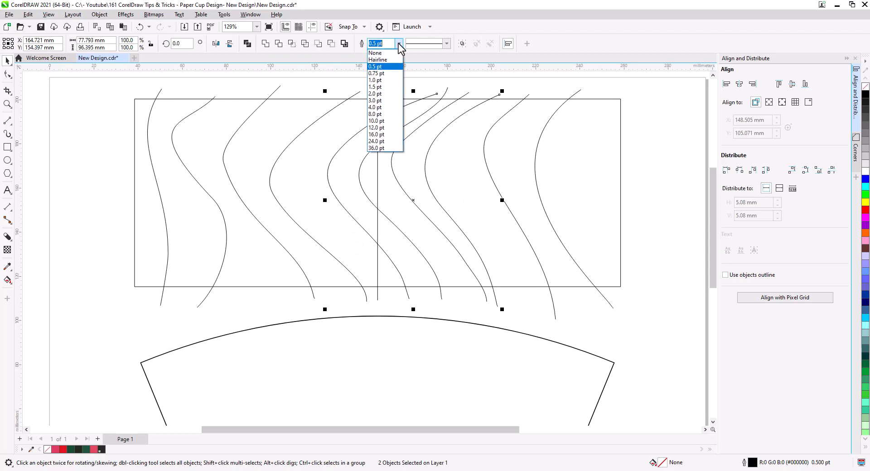
{"action": "left_click", "coordinate": [388, 108]}
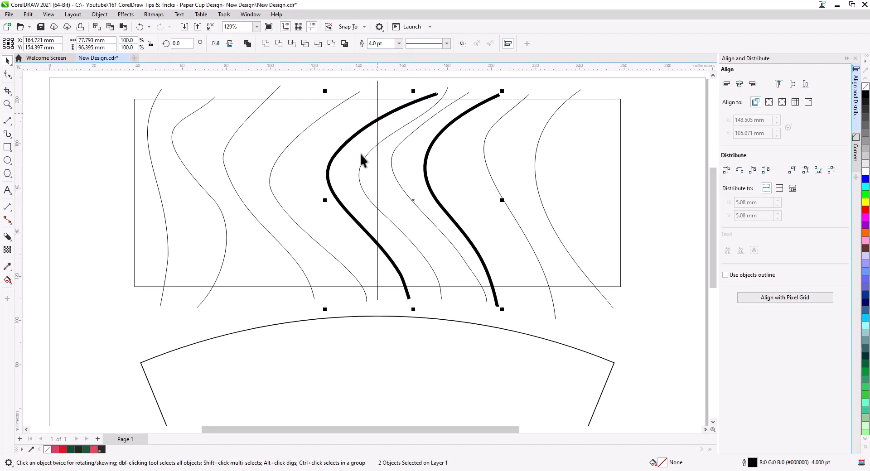
{"action": "left_click", "coordinate": [661, 174]}
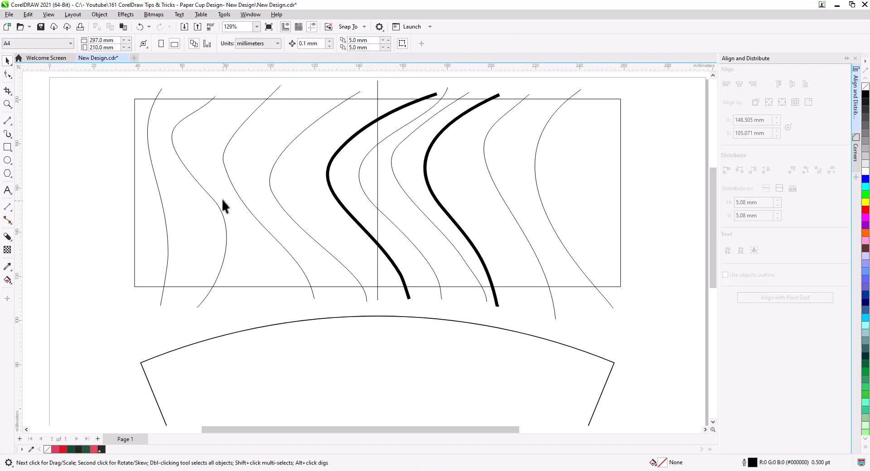
Step: Set the outline width of the third curve from the left to 4.0 pt
{"action": "left_click", "coordinate": [234, 189]}
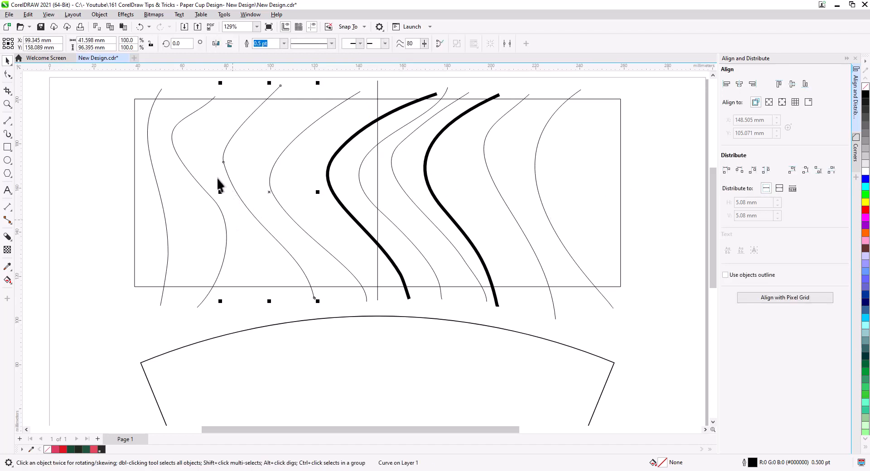
{"action": "left_click", "coordinate": [284, 43]}
{"action": "left_click", "coordinate": [270, 107]}
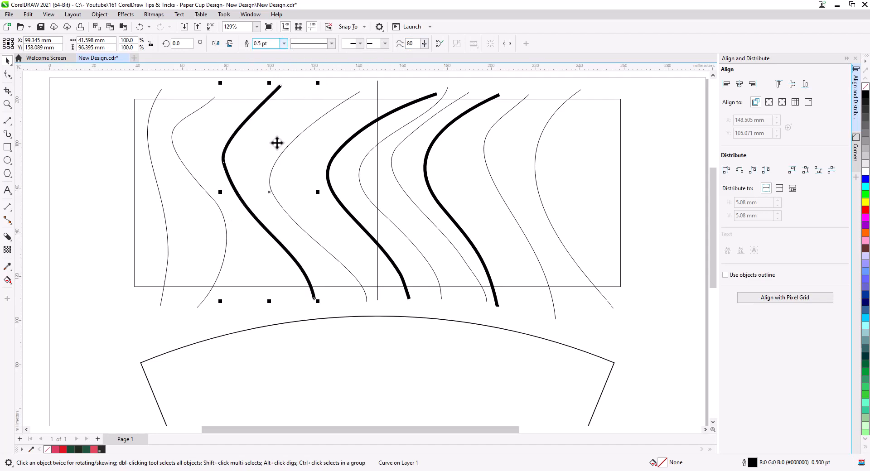
Step: Convert the outlines of the three thick curves to objects
{"action": "left_click", "coordinate": [431, 95], "text": "shift"}
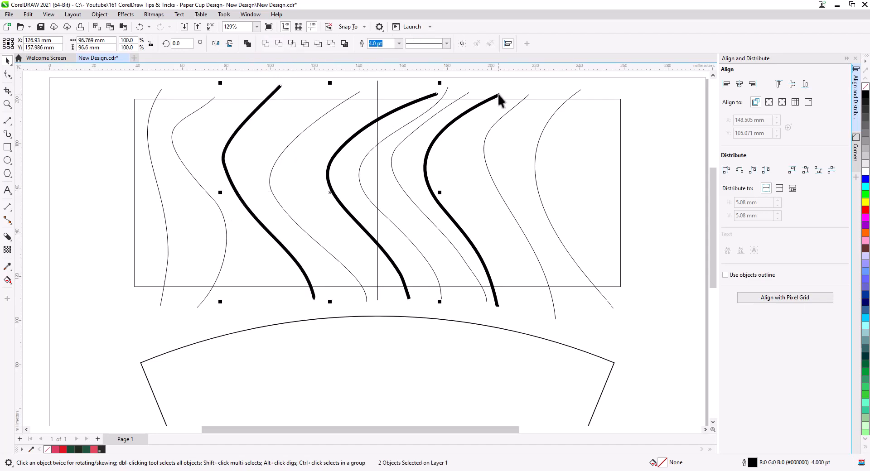
{"action": "left_click", "coordinate": [499, 98], "text": "shift"}
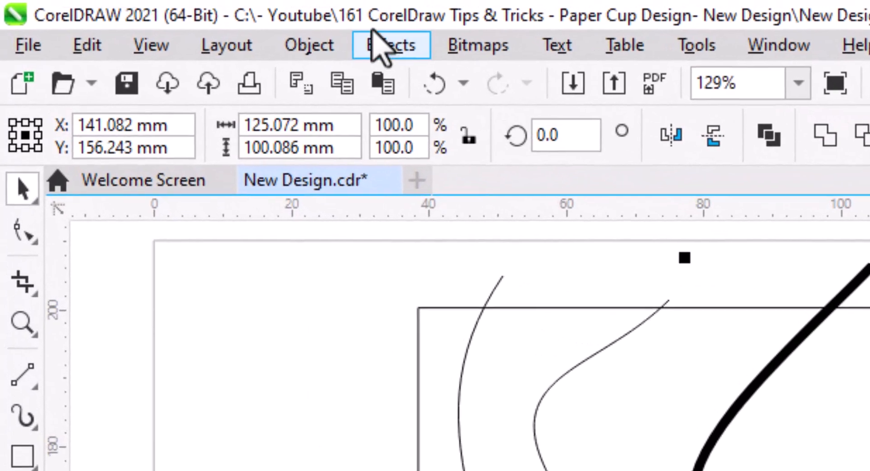
{"action": "left_click", "coordinate": [293, 51]}
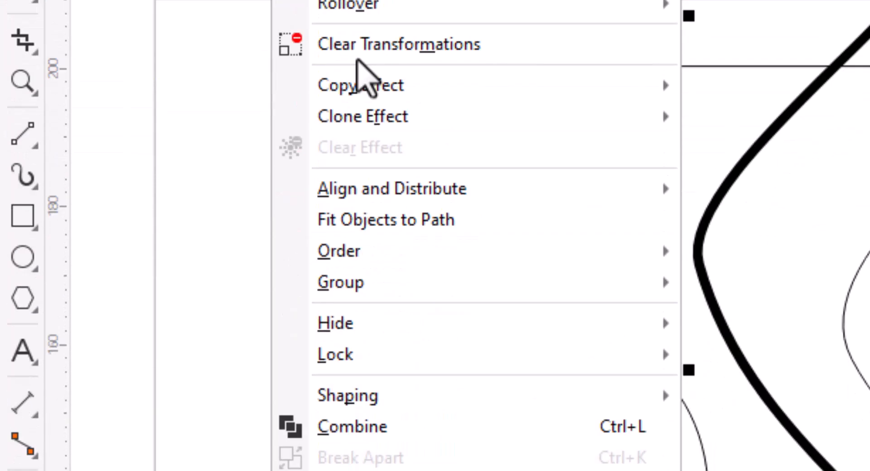
{"action": "left_click", "coordinate": [476, 229]}
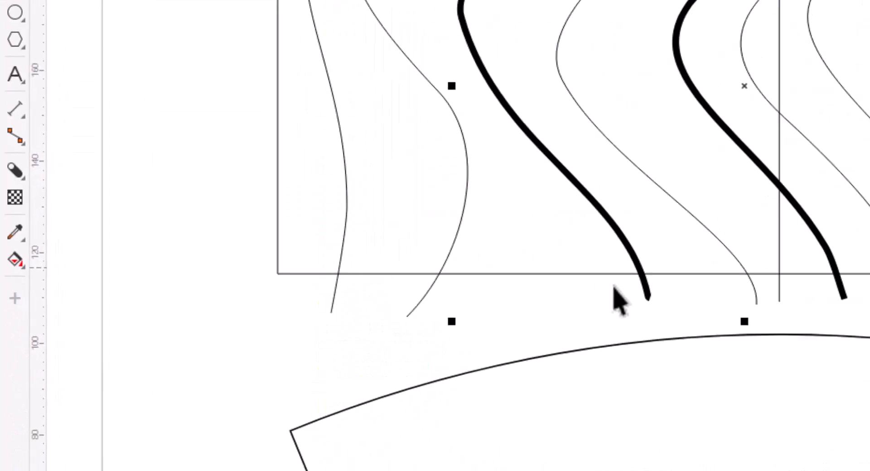
{"action": "left_click", "coordinate": [790, 306]}
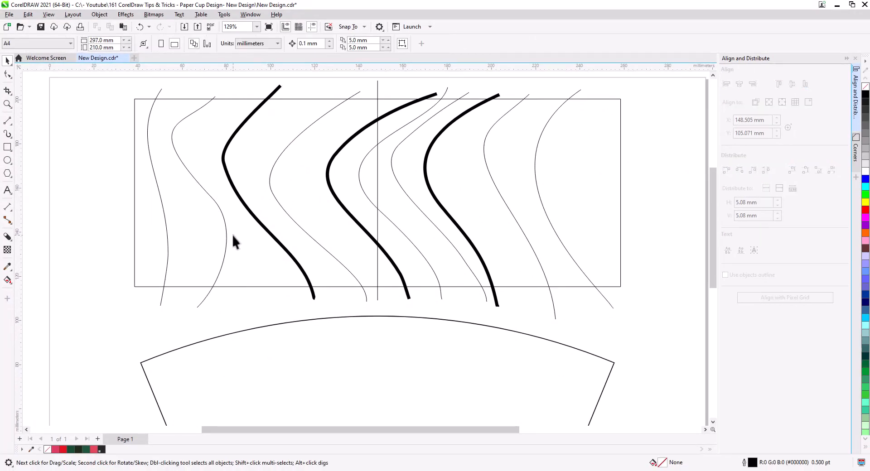
Step: Duplicate the thin curve between the two leftmost thick curves, placing the copy slightly to its right
{"action": "left_click", "coordinate": [301, 133]}
{"action": "left_click_drag", "start_coordinate": [305, 131], "coordinate": [323, 136]}
{"action": "left_click", "coordinate": [334, 146]}
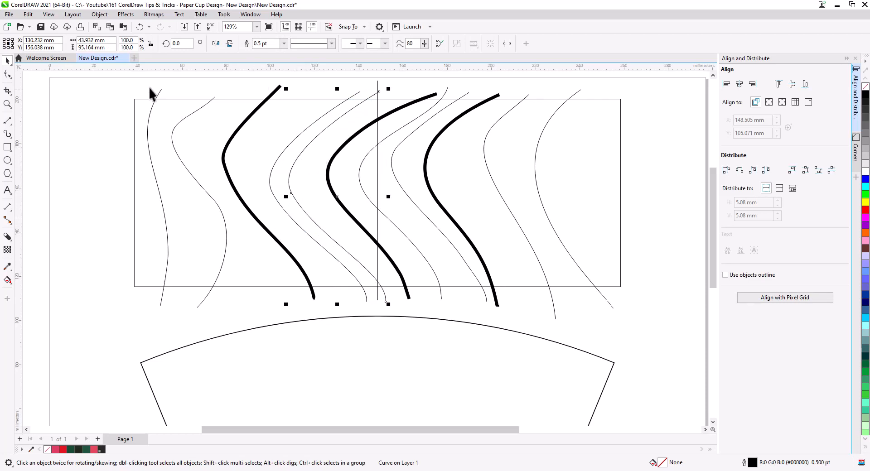
Step: Reshape the duplicated curve by moving its nodes and handles so that it follows the middle thick curve's left side
{"action": "left_click", "coordinate": [8, 73]}
{"action": "left_click_drag", "start_coordinate": [379, 91], "coordinate": [414, 93]}
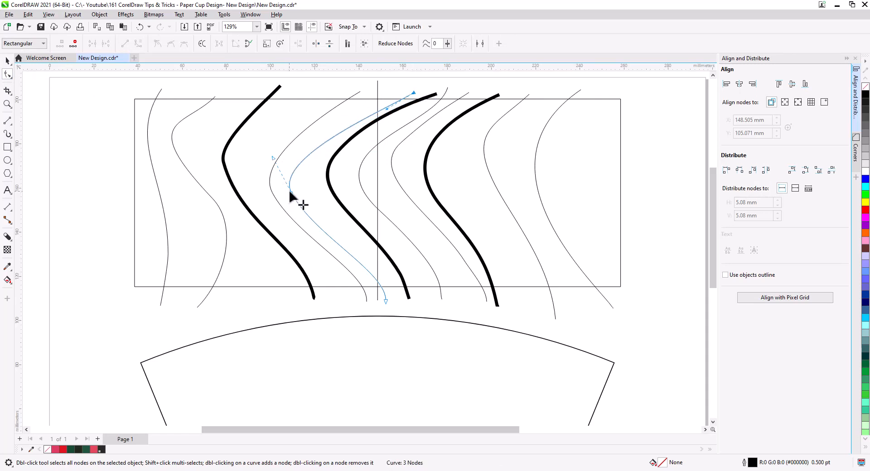
{"action": "left_click_drag", "start_coordinate": [290, 192], "coordinate": [314, 189]}
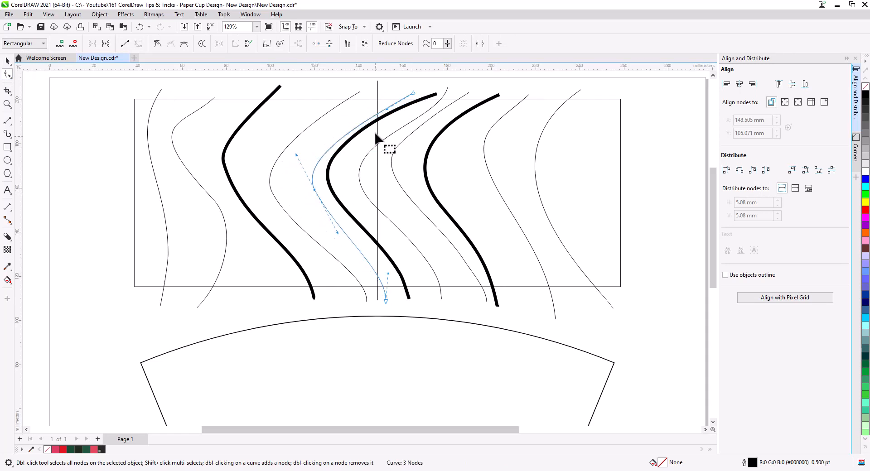
{"action": "left_click_drag", "start_coordinate": [387, 109], "coordinate": [377, 107]}
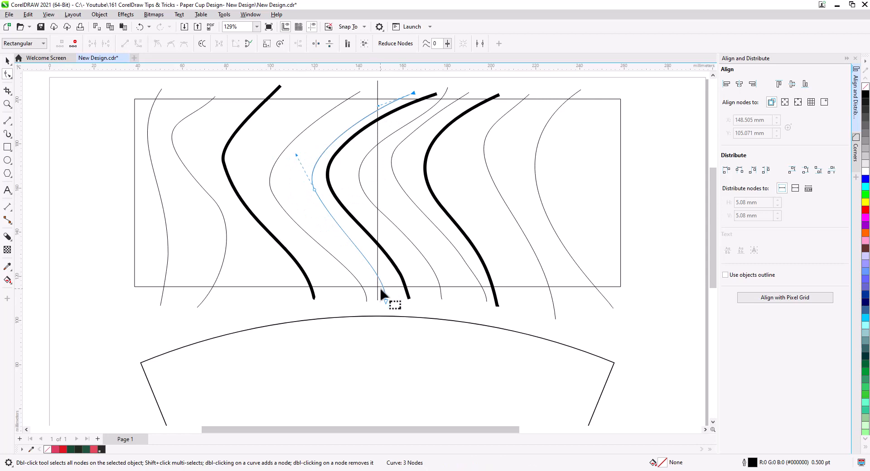
{"action": "left_click_drag", "start_coordinate": [386, 301], "coordinate": [400, 265]}
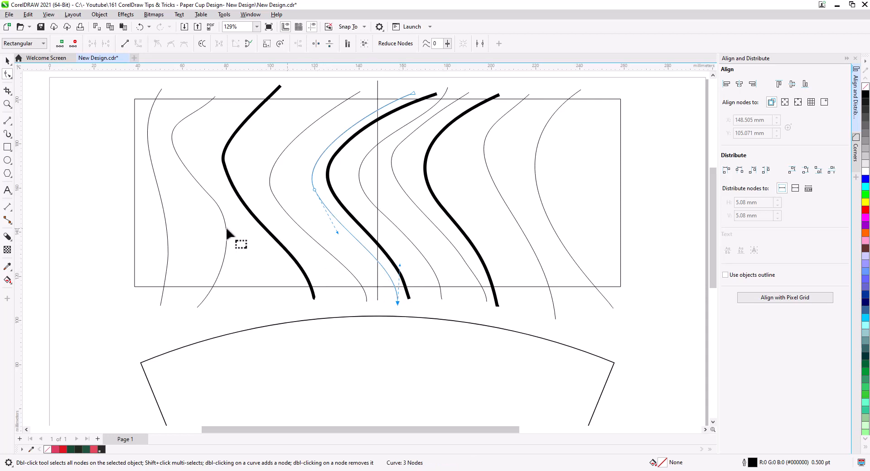
{"action": "left_click", "coordinate": [7, 61]}
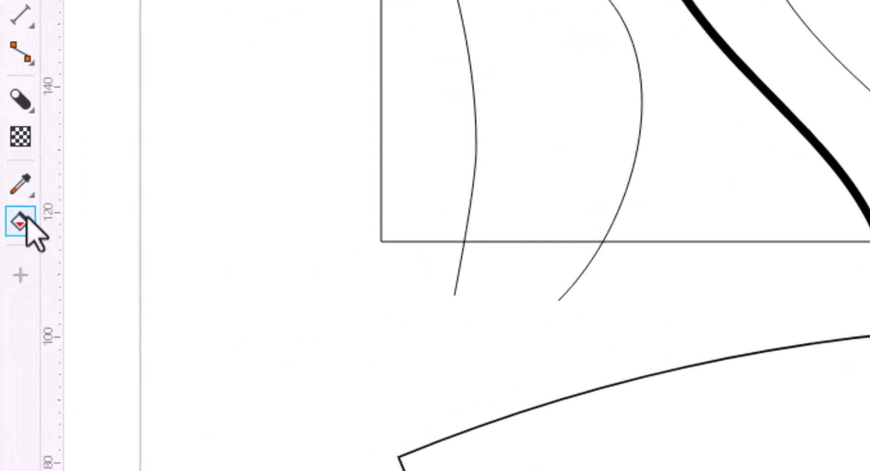
Step: Fill the four leftmost regions between the curves inside the rectangle with teal (C:67 M:12 Y:42 K:0) using Smart Fill
{"action": "left_click", "coordinate": [26, 219]}
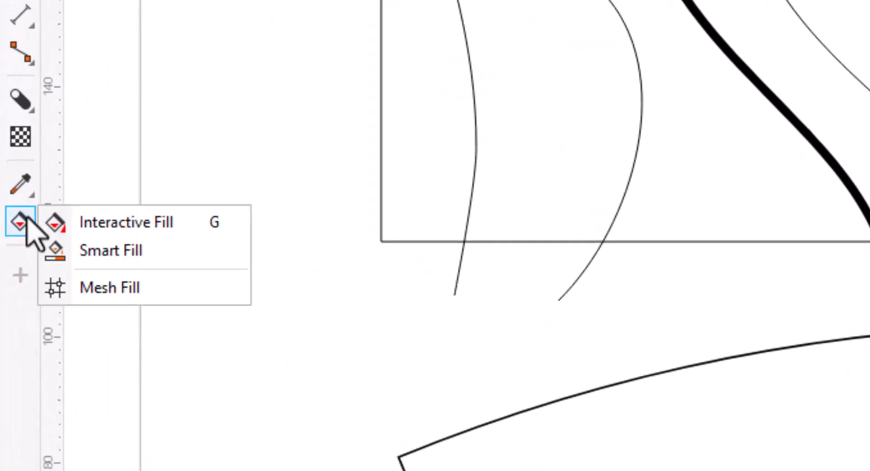
{"action": "left_click", "coordinate": [136, 250]}
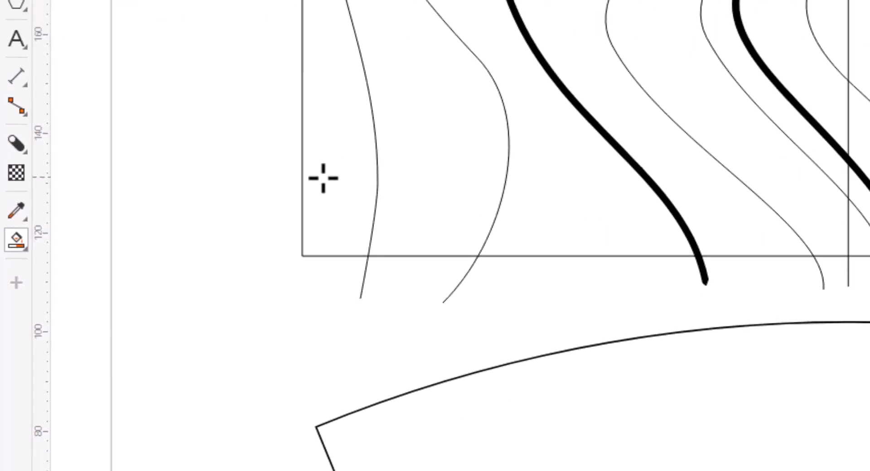
{"action": "left_click", "coordinate": [323, 178]}
{"action": "left_click", "coordinate": [471, 176]}
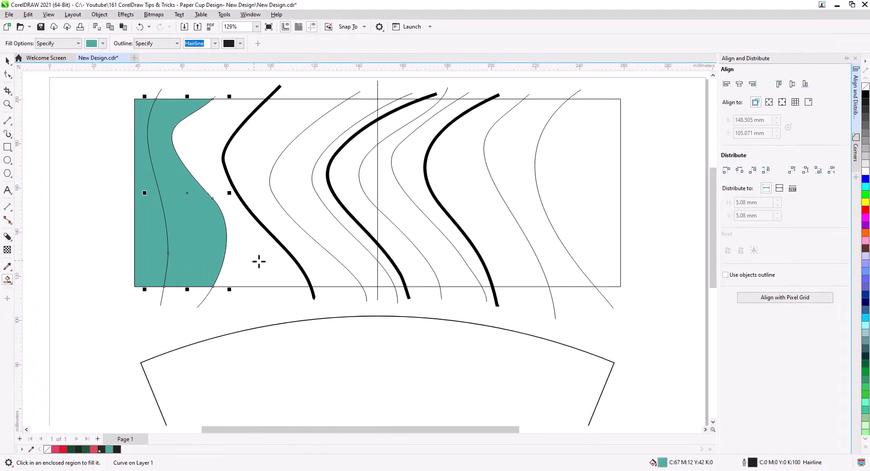
{"action": "left_click", "coordinate": [575, 195]}
{"action": "left_click", "coordinate": [720, 188]}
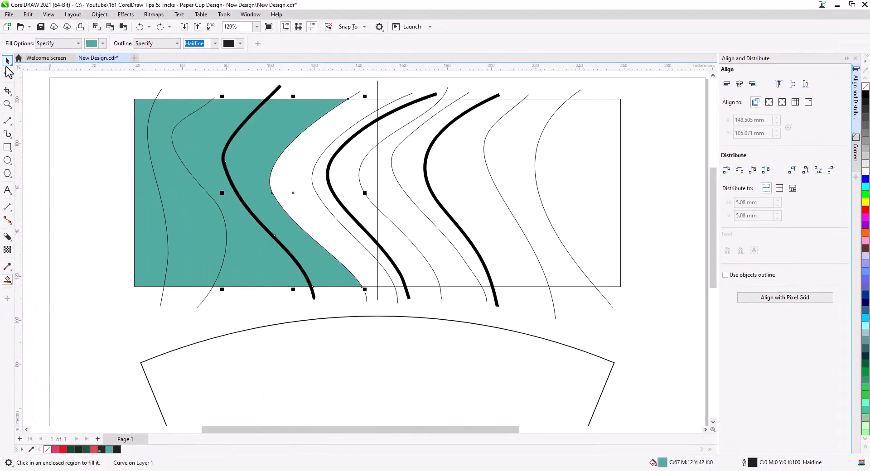
Step: Delete the vertical centre line of the rectangle
{"action": "left_click", "coordinate": [6, 64]}
{"action": "left_click", "coordinate": [378, 85]}
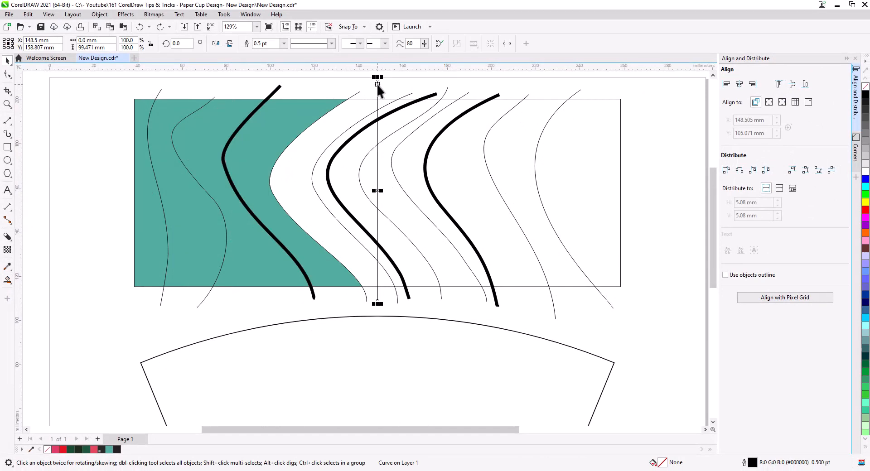
{"action": "key", "text": "Delete"}
Step: Fill the remaining regions between the curves inside the rectangle with the same teal using Smart Fill
{"action": "left_click", "coordinate": [13, 279]}
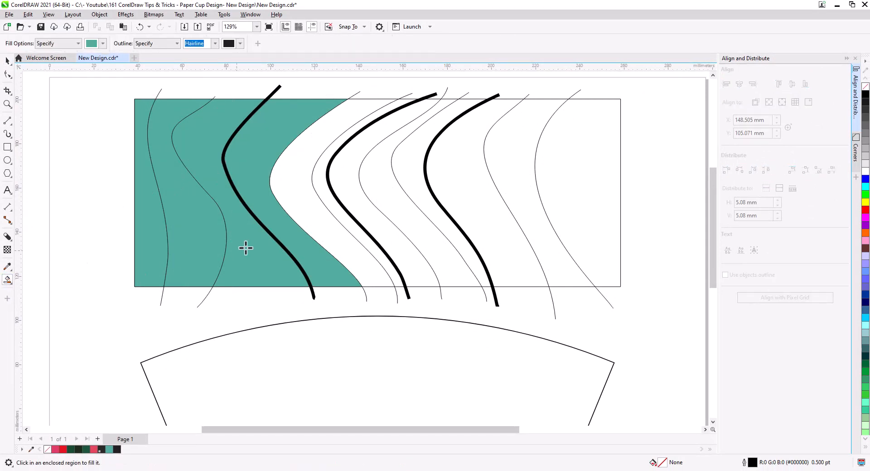
{"action": "left_click", "coordinate": [316, 212]}
{"action": "left_click", "coordinate": [344, 200]}
{"action": "left_click", "coordinate": [410, 200]}
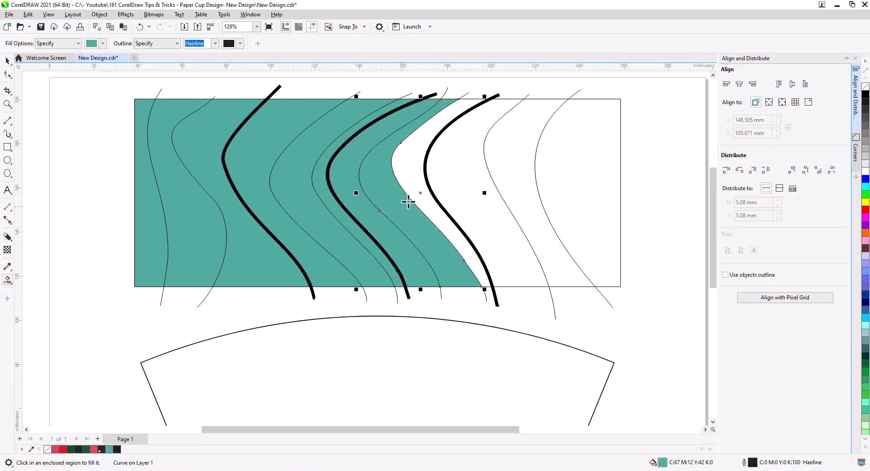
{"action": "left_click", "coordinate": [469, 212]}
{"action": "left_click", "coordinate": [518, 188]}
{"action": "left_click", "coordinate": [576, 200]}
Step: Delete the original thin and thick curves that run past the rectangle's edges, keeping only the filled regions
{"action": "left_click", "coordinate": [7, 61]}
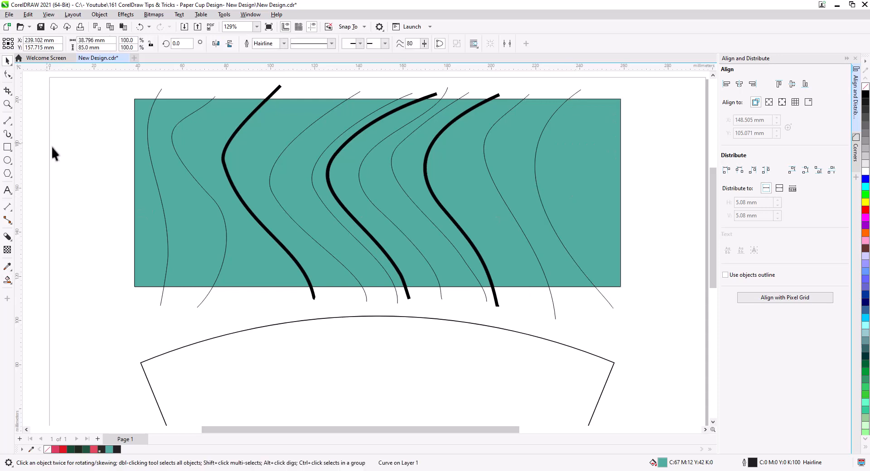
{"action": "left_click", "coordinate": [161, 88]}
{"action": "key", "text": "Delete"}
{"action": "left_click", "coordinate": [313, 300]}
{"action": "key", "text": "Delete"}
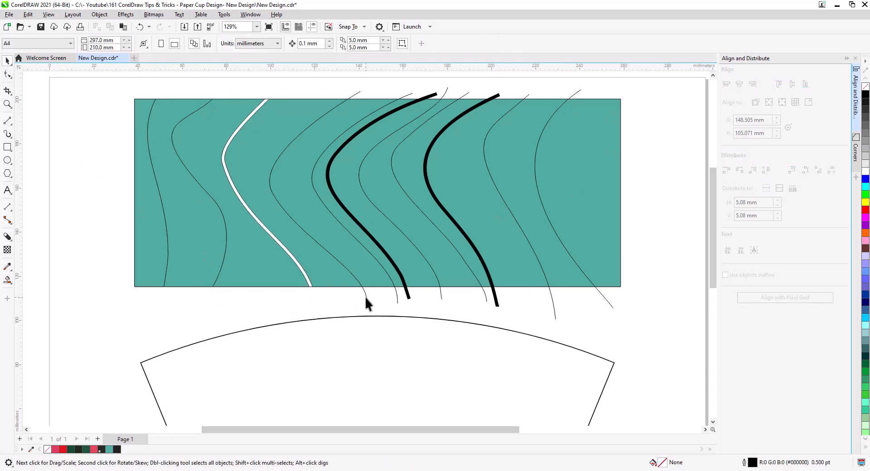
{"action": "left_click", "coordinate": [409, 297]}
{"action": "key", "text": "Delete"}
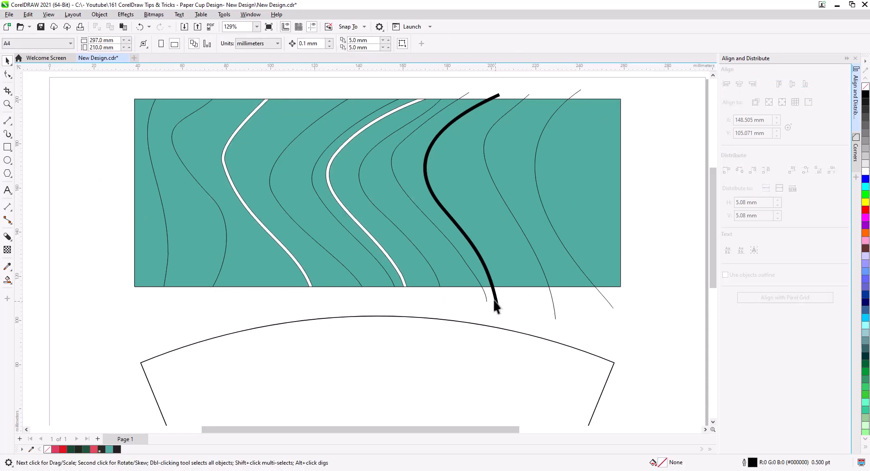
{"action": "left_click", "coordinate": [497, 302]}
{"action": "key", "text": "Delete"}
{"action": "left_click", "coordinate": [554, 309]}
{"action": "key", "text": "Delete"}
{"action": "left_click", "coordinate": [608, 303]}
{"action": "key", "text": "Delete"}
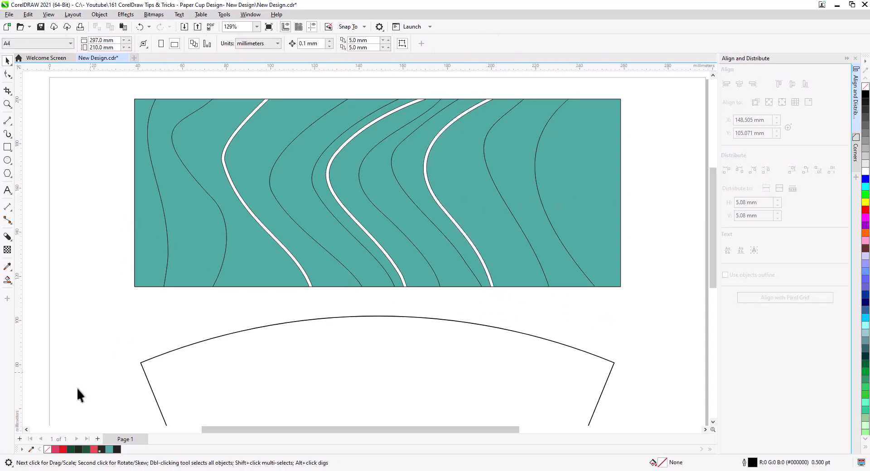
Step: Recolour the inner wavy stripes with pink, red, dark green and near-black, leaving one narrow stripe teal
{"action": "left_click_drag", "start_coordinate": [190, 180], "coordinate": [203, 136]}
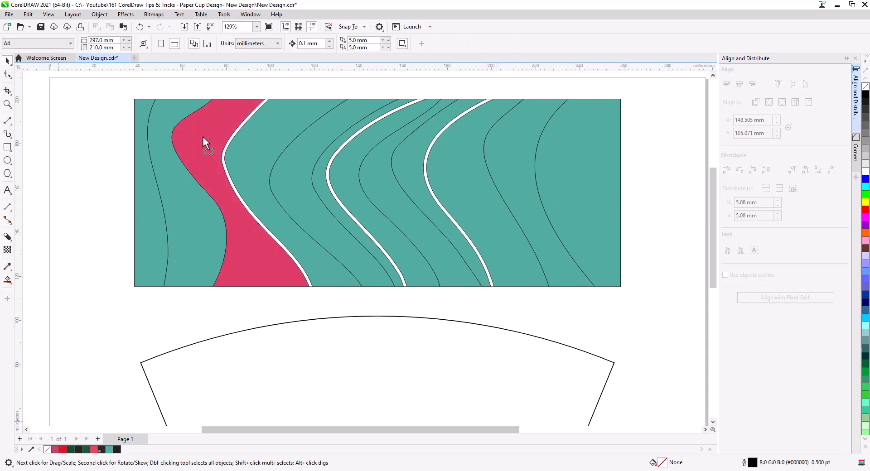
{"action": "left_click_drag", "start_coordinate": [255, 158], "coordinate": [256, 160]}
{"action": "left_click_drag", "start_coordinate": [71, 450], "coordinate": [292, 176]}
{"action": "mouse_move", "coordinate": [79, 450]}
{"action": "left_mouse_down"}
{"action": "mouse_move", "coordinate": [320, 178]}
{"action": "mouse_move", "coordinate": [394, 211]}
{"action": "left_mouse_up"}
{"action": "mouse_move", "coordinate": [63, 449]}
{"action": "left_mouse_down"}
{"action": "mouse_move", "coordinate": [299, 349]}
{"action": "mouse_move", "coordinate": [463, 200]}
{"action": "left_mouse_up"}
{"action": "left_click_drag", "start_coordinate": [102, 449], "coordinate": [459, 215]}
{"action": "left_click_drag", "start_coordinate": [366, 299], "coordinate": [409, 228]}
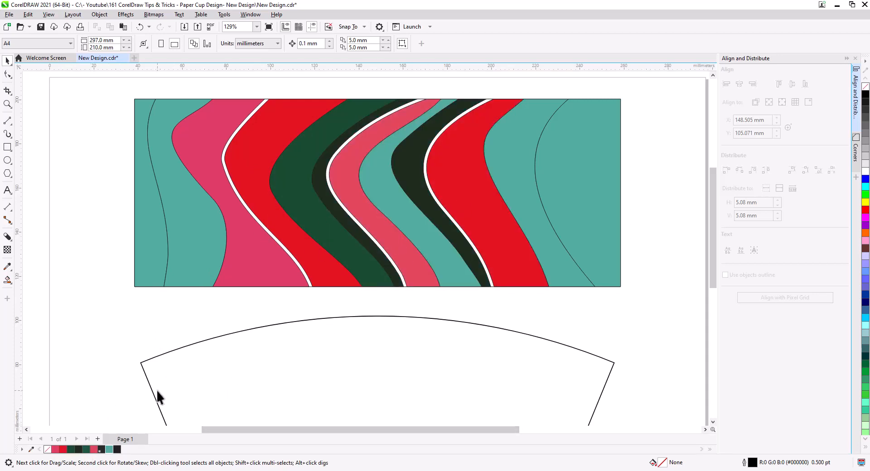
Step: Recolour the two outermost stripes pink, the second stripe red and the third stripe near-black
{"action": "left_click_drag", "start_coordinate": [56, 451], "coordinate": [595, 208]}
{"action": "mouse_move", "coordinate": [55, 450]}
{"action": "left_mouse_down"}
{"action": "mouse_move", "coordinate": [145, 277]}
{"action": "mouse_move", "coordinate": [189, 282]}
{"action": "left_mouse_up"}
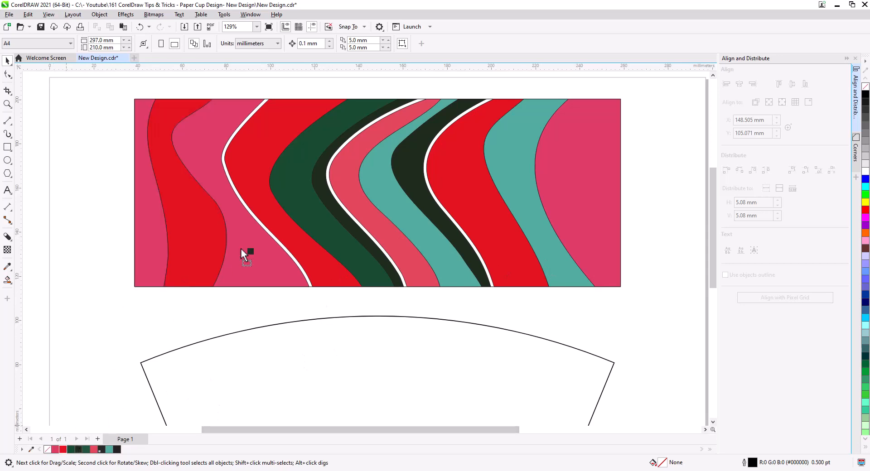
{"action": "left_click_drag", "start_coordinate": [240, 248], "coordinate": [241, 250]}
Step: Select all the coloured stripes and remove their outlines
{"action": "left_click_drag", "start_coordinate": [116, 85], "coordinate": [116, 86]}
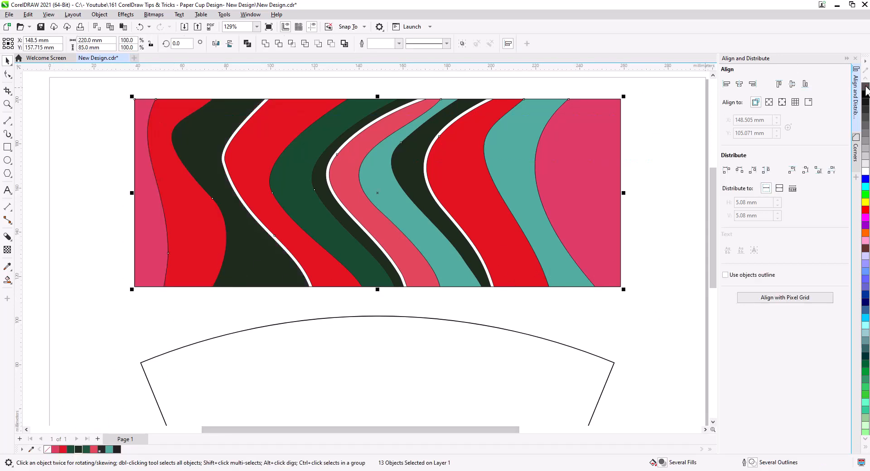
{"action": "right_click", "coordinate": [865, 87]}
{"action": "left_click", "coordinate": [665, 160]}
Step: Draw a star about 8 mm wide outside the page near its upper-left corner and set it to 4 points
{"action": "scroll", "coordinate": [345, 224], "scroll_direction": "down", "scroll_amount": 1}
{"action": "left_click_drag", "start_coordinate": [372, 217], "coordinate": [423, 257]}
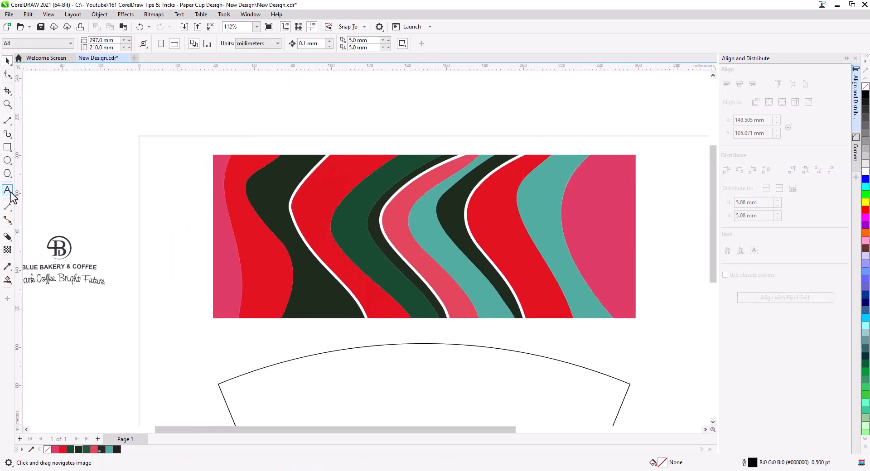
{"action": "scroll", "coordinate": [129, 164], "scroll_direction": "up", "scroll_amount": 1}
{"action": "left_click_drag", "start_coordinate": [133, 187], "coordinate": [223, 212]}
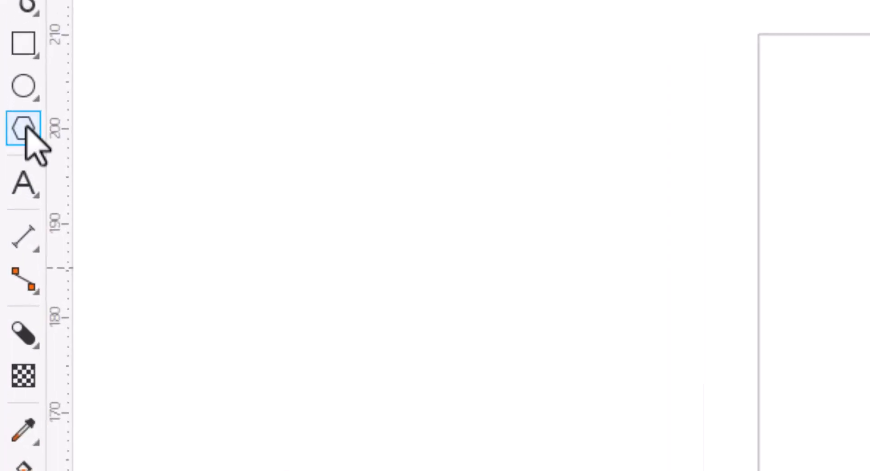
{"action": "left_click", "coordinate": [27, 122]}
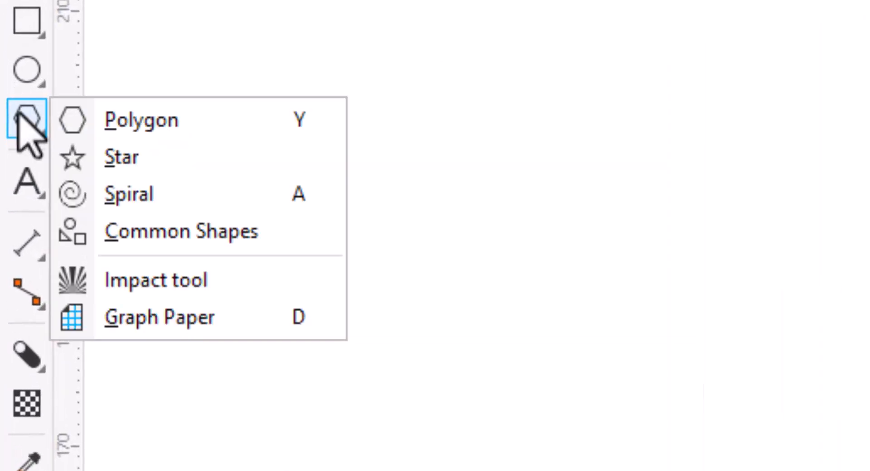
{"action": "left_click", "coordinate": [144, 159]}
{"action": "left_click_drag", "start_coordinate": [630, 181], "coordinate": [715, 266]}
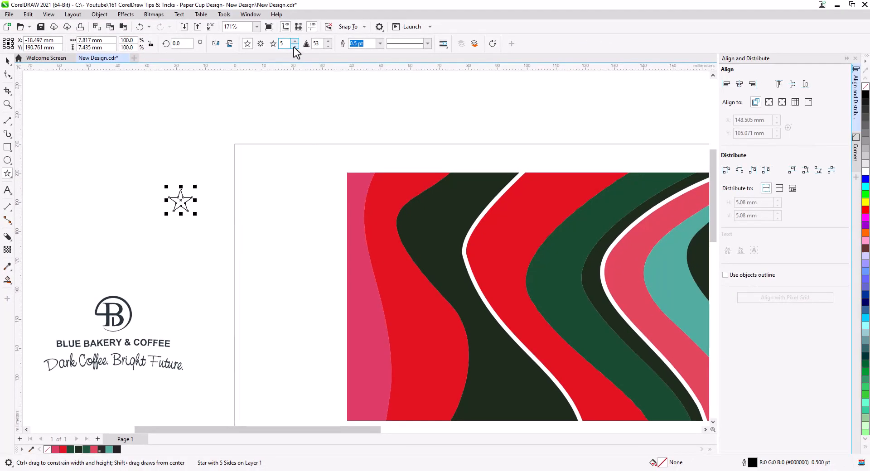
{"action": "left_click", "coordinate": [294, 46]}
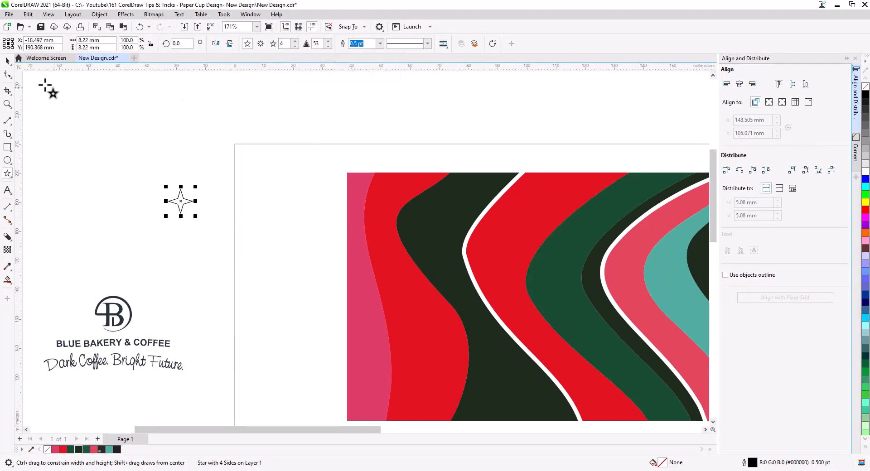
Step: Make the star's arms slimmer and weld a circle about 3.1 mm across onto its centre
{"action": "left_click", "coordinate": [6, 61]}
{"action": "scroll", "coordinate": [179, 190], "scroll_direction": "up", "scroll_amount": 4}
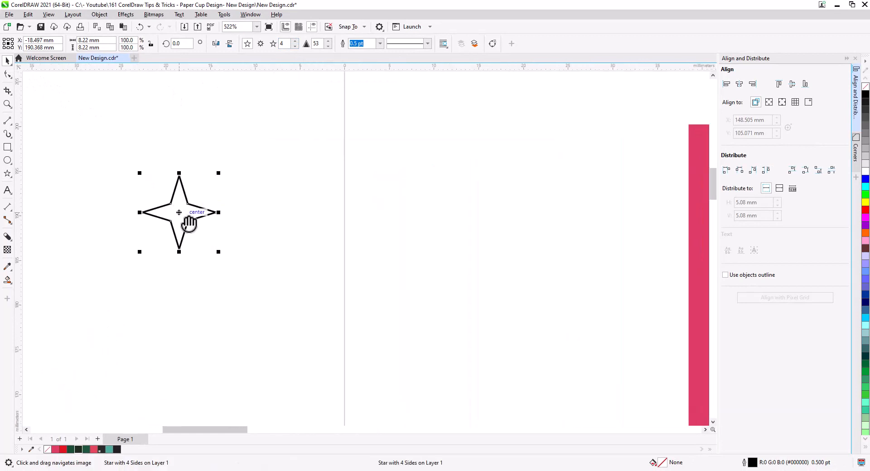
{"action": "key", "text": "F10"}
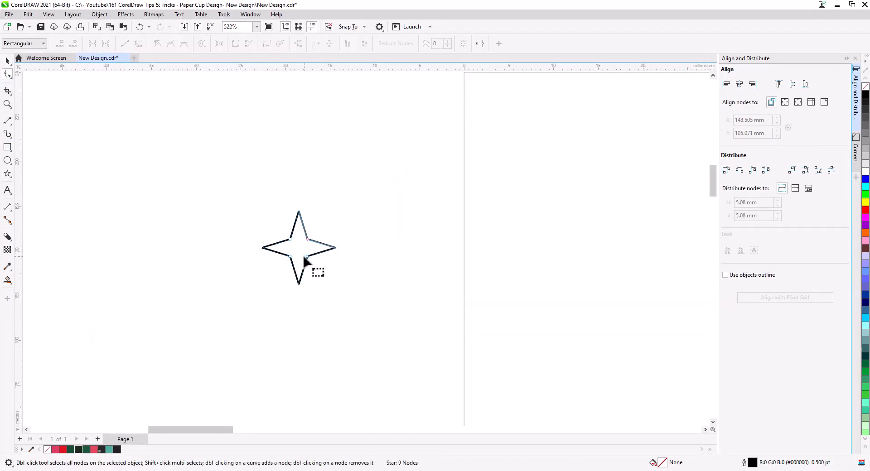
{"action": "mouse_move", "coordinate": [308, 257]}
{"action": "left_mouse_down"}
{"action": "mouse_move", "coordinate": [293, 239]}
{"action": "mouse_move", "coordinate": [316, 259]}
{"action": "left_mouse_up"}
{"action": "left_click", "coordinate": [7, 161]}
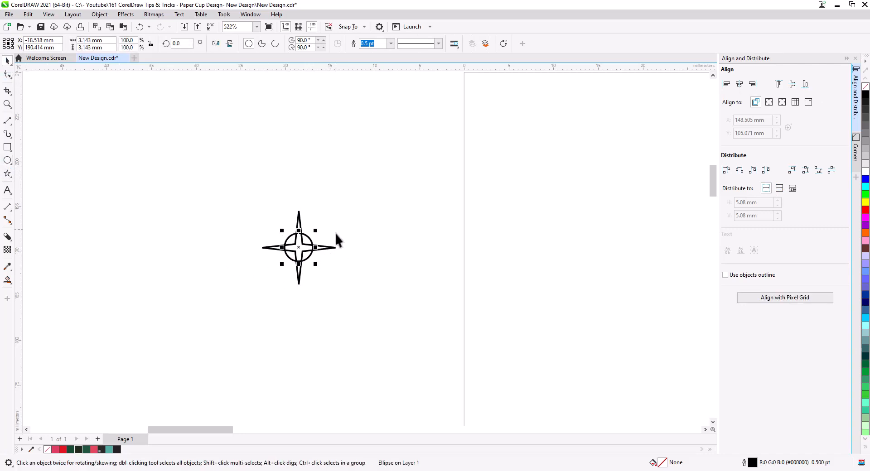
{"action": "left_click", "coordinate": [327, 250], "text": "shift"}
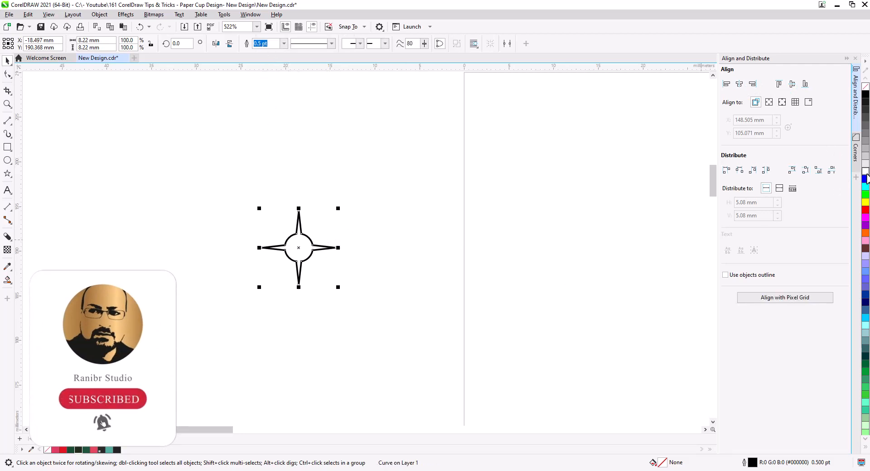
Step: Place a white-filled copy of the star on the upper part of the fourth stripe and remove its outline
{"action": "scroll", "coordinate": [301, 302], "scroll_direction": "down", "scroll_amount": 3}
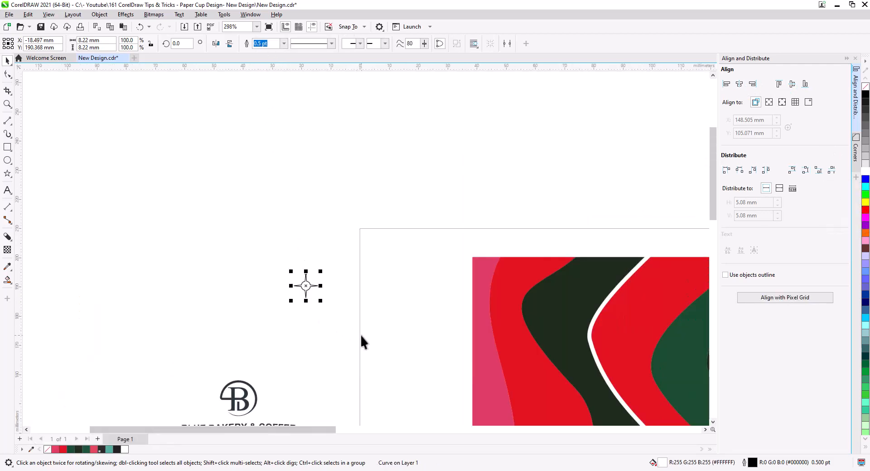
{"action": "scroll", "coordinate": [361, 336], "scroll_direction": "down", "scroll_amount": 3}
{"action": "left_click_drag", "start_coordinate": [216, 240], "coordinate": [453, 257]}
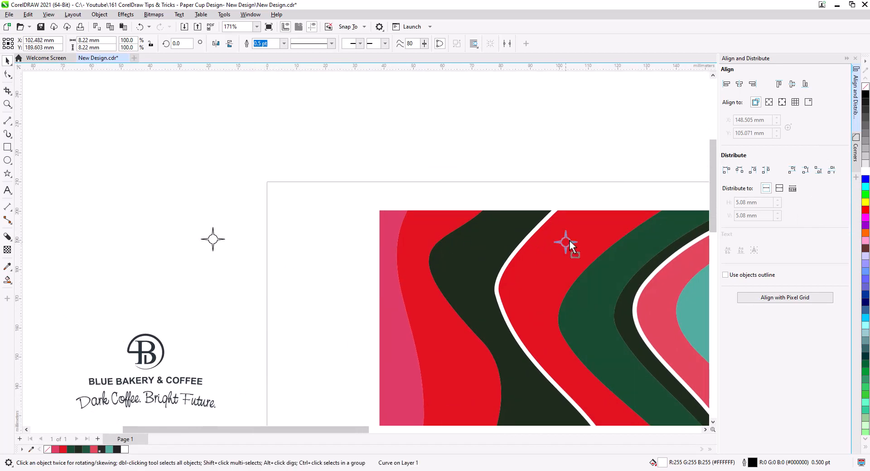
{"action": "left_click_drag", "start_coordinate": [569, 240], "coordinate": [572, 241]}
{"action": "scroll", "coordinate": [589, 247], "scroll_direction": "up", "scroll_amount": 5}
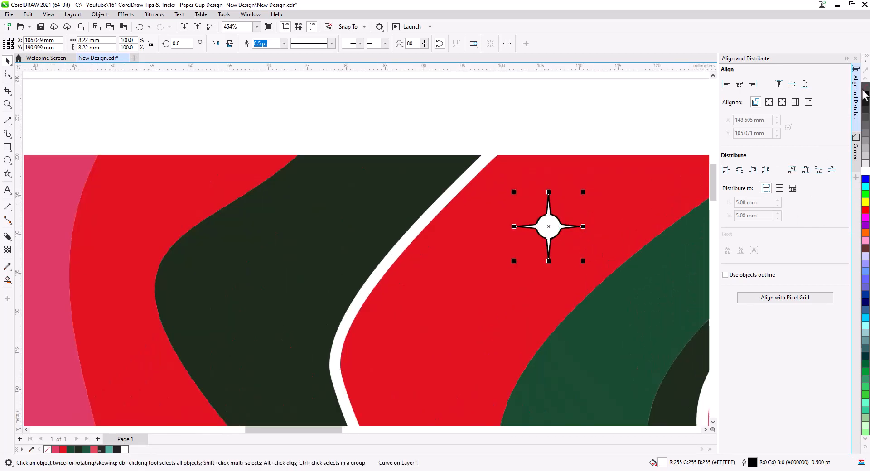
{"action": "right_click", "coordinate": [866, 87]}
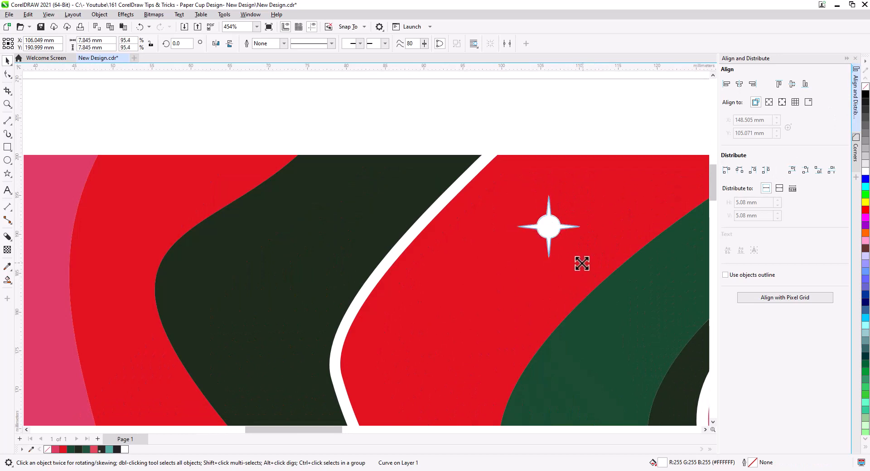
Step: Scale the star down and add a smaller rotated copy about 2.1 mm wide at its lower right
{"action": "scroll", "coordinate": [573, 258], "scroll_direction": "up", "scroll_amount": 4}
{"action": "left_click_drag", "start_coordinate": [526, 243], "coordinate": [510, 237]}
{"action": "left_click_drag", "start_coordinate": [500, 210], "coordinate": [544, 236]}
{"action": "left_click", "coordinate": [559, 253]}
{"action": "left_click_drag", "start_coordinate": [574, 268], "coordinate": [553, 262]}
{"action": "left_click", "coordinate": [540, 234]}
{"action": "left_click", "coordinate": [537, 235]}
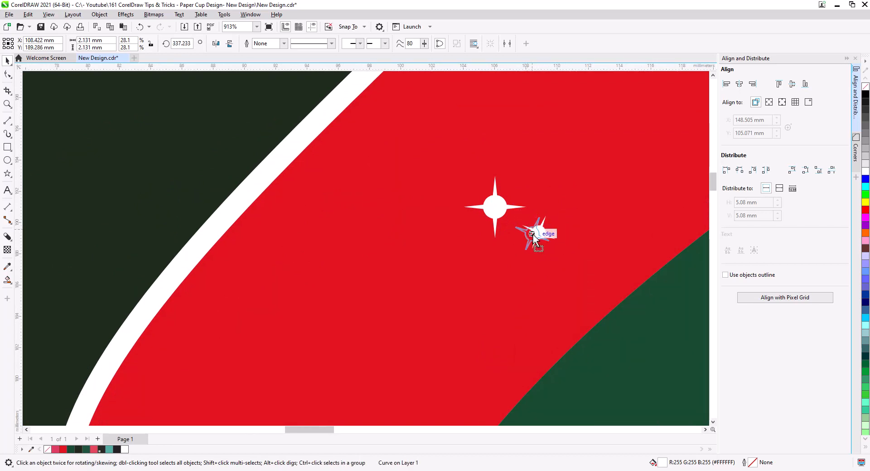
Step: Add an even smaller star copy below the other two and group the three stars
{"action": "left_click_drag", "start_coordinate": [533, 234], "coordinate": [504, 251]}
{"action": "left_click", "coordinate": [522, 273]}
{"action": "scroll", "coordinate": [504, 251], "scroll_direction": "down", "scroll_amount": 2}
{"action": "scroll", "coordinate": [537, 299], "scroll_direction": "down", "scroll_amount": 2}
{"action": "left_click_drag", "start_coordinate": [444, 160], "coordinate": [508, 255]}
{"action": "key", "text": "ctrl+g"}
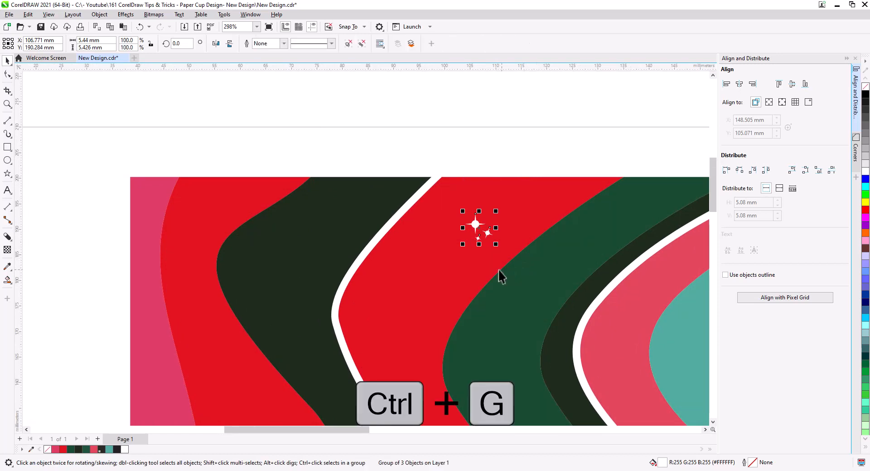
Step: Place copies of the star group across the middle stripes, from the fourth stripe through the dark green, pink, teal and second wide red ones
{"action": "scroll", "coordinate": [492, 280], "scroll_direction": "down", "scroll_amount": 2}
{"action": "left_click_drag", "start_coordinate": [389, 140], "coordinate": [527, 231]}
{"action": "left_click", "coordinate": [473, 378]}
{"action": "left_click", "coordinate": [650, 189]}
{"action": "left_click", "coordinate": [684, 298]}
{"action": "left_click", "coordinate": [409, 243]}
{"action": "left_click", "coordinate": [502, 201]}
{"action": "left_click", "coordinate": [624, 340]}
{"action": "left_click", "coordinate": [539, 247]}
Step: Place more copies of the star group across the pink, red and near-black stripes in the left part of the pattern
{"action": "left_click_drag", "start_coordinate": [527, 231], "coordinate": [342, 368]}
{"action": "left_click", "coordinate": [352, 261]}
{"action": "left_click", "coordinate": [272, 185]}
{"action": "left_click", "coordinate": [283, 344]}
{"action": "left_click_drag", "start_coordinate": [344, 371], "coordinate": [210, 206]}
{"action": "left_click", "coordinate": [237, 218]}
{"action": "left_click_drag", "start_coordinate": [252, 261], "coordinate": [157, 272]}
{"action": "left_click_drag", "start_coordinate": [120, 226], "coordinate": [88, 362]}
{"action": "left_click", "coordinate": [114, 374]}
Step: Scatter copies of the star group over the right-hand stripes and the empty lower spots of the middle green and pink stripes
{"action": "left_click_drag", "start_coordinate": [554, 191], "coordinate": [392, 177]}
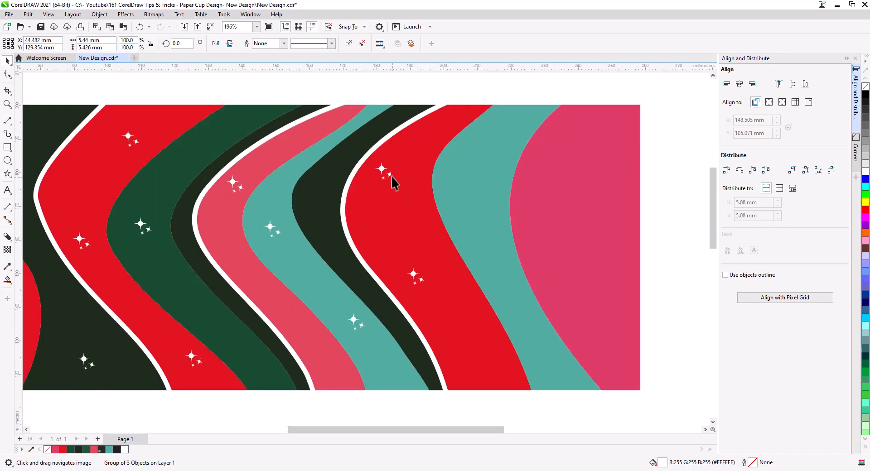
{"action": "left_click_drag", "start_coordinate": [490, 137], "coordinate": [597, 139]}
{"action": "left_click", "coordinate": [516, 263]}
{"action": "left_click", "coordinate": [583, 385]}
{"action": "left_click", "coordinate": [622, 151]}
{"action": "left_click_drag", "start_coordinate": [595, 138], "coordinate": [548, 223]}
{"action": "left_click", "coordinate": [573, 236]}
{"action": "left_click_drag", "start_coordinate": [550, 222], "coordinate": [455, 347]}
{"action": "left_click", "coordinate": [641, 292]}
{"action": "left_click", "coordinate": [666, 290]}
{"action": "scroll", "coordinate": [455, 265], "scroll_direction": "down", "scroll_amount": 4}
{"action": "left_click_drag", "start_coordinate": [513, 348], "coordinate": [368, 341]}
{"action": "left_click", "coordinate": [393, 354]}
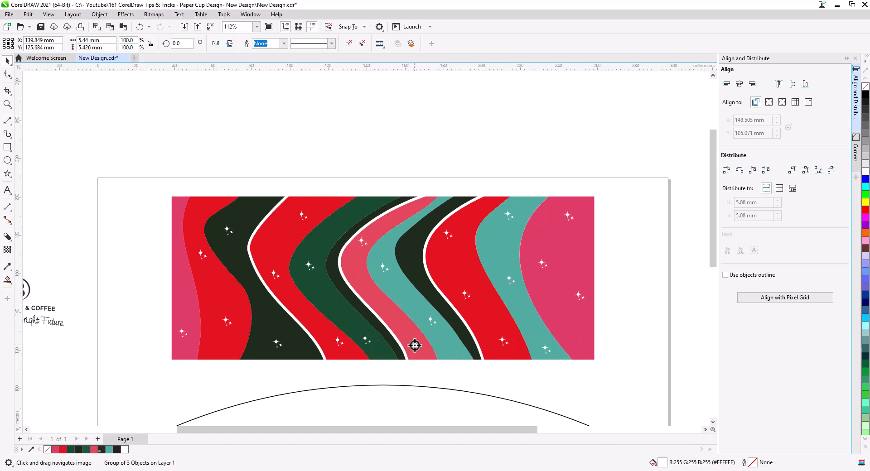
Step: Group all the stripes and star groups of the rectangular pattern into one object
{"action": "key", "text": "Escape"}
{"action": "scroll", "coordinate": [203, 200], "scroll_direction": "down", "scroll_amount": 1}
{"action": "left_click_drag", "start_coordinate": [596, 347], "coordinate": [595, 337]}
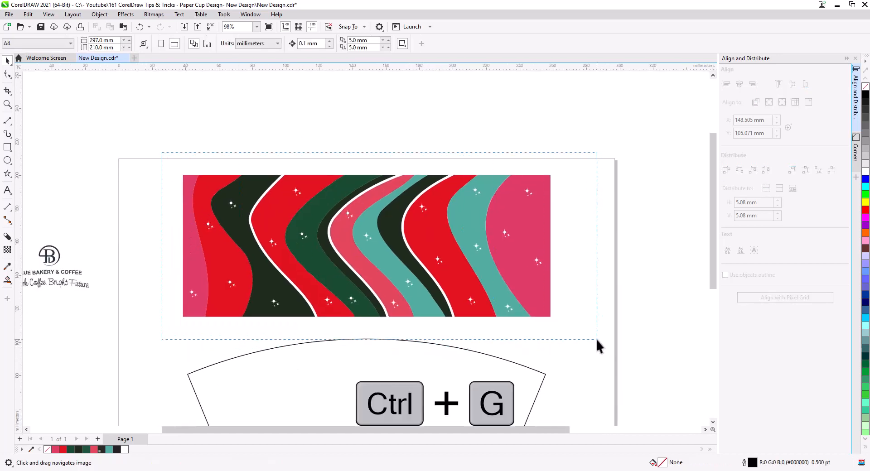
{"action": "key", "text": "ctrl+g"}
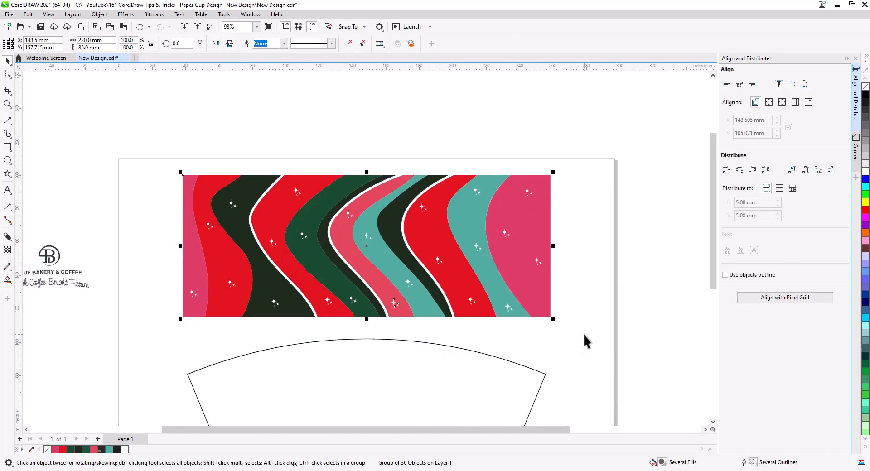
{"action": "key", "text": "Escape"}
{"action": "left_click_drag", "start_coordinate": [344, 224], "coordinate": [384, 236]}
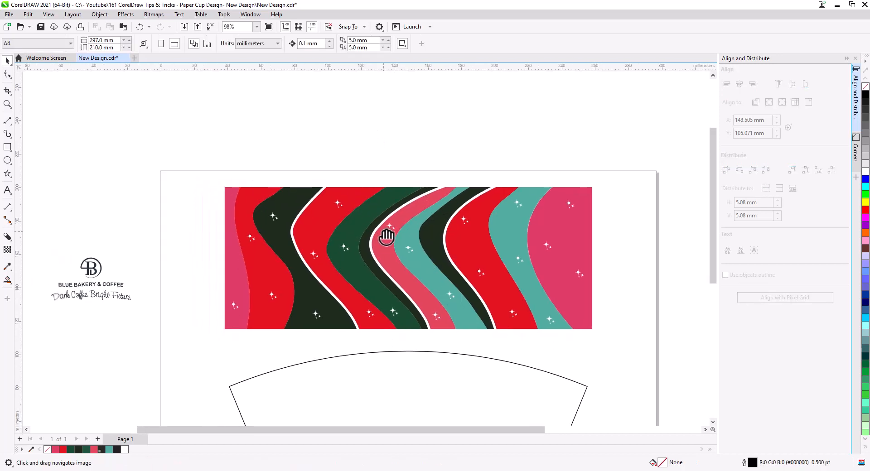
Step: Move the logo with its two text lines above the striped pattern and straighten both text lines
{"action": "left_click_drag", "start_coordinate": [91, 273], "coordinate": [412, 140]}
{"action": "scroll", "coordinate": [412, 142], "scroll_direction": "up", "scroll_amount": 5}
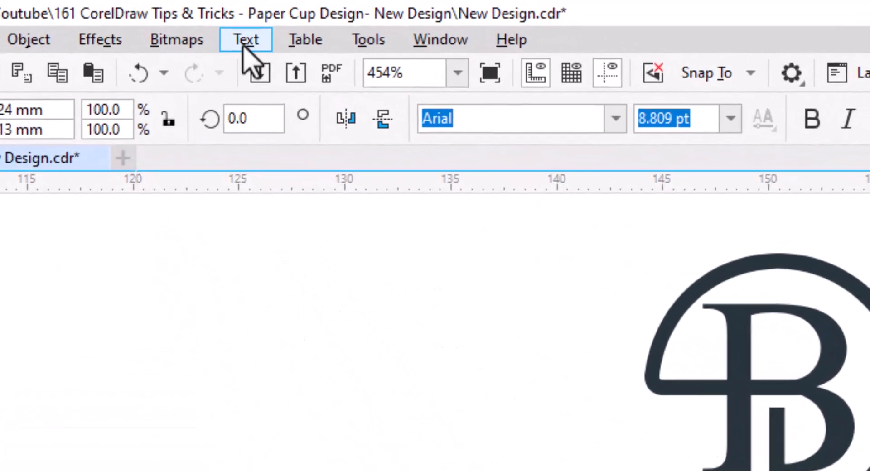
{"action": "left_click", "coordinate": [180, 14]}
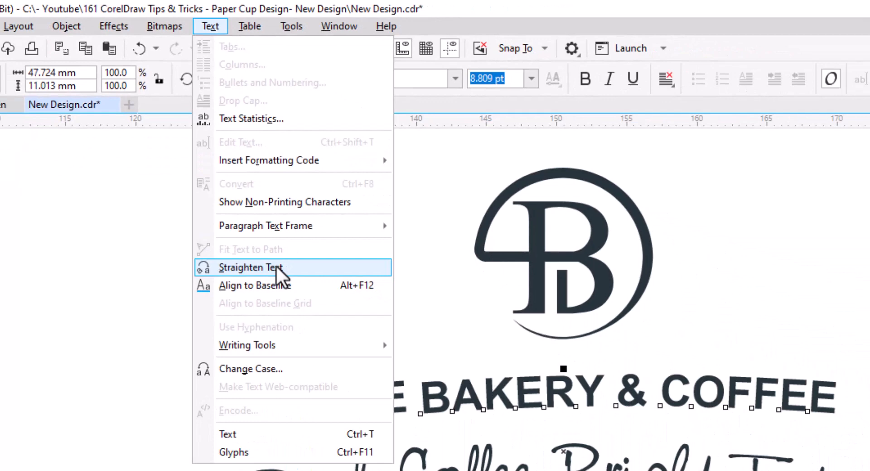
{"action": "left_click", "coordinate": [276, 268]}
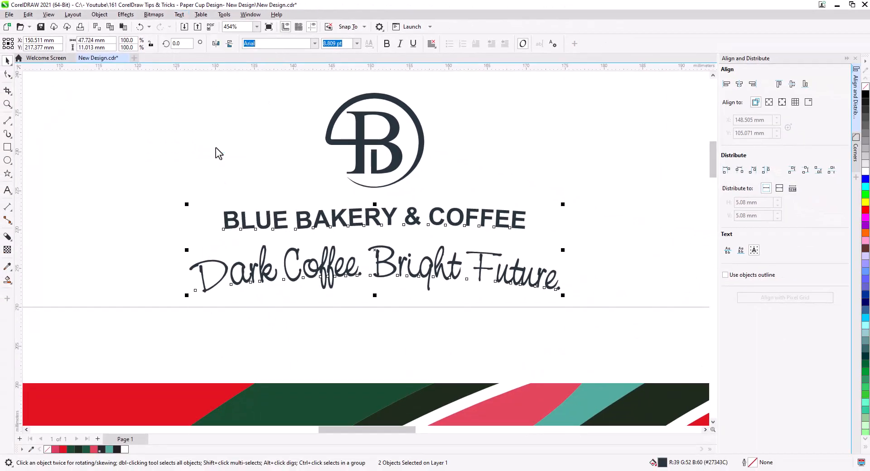
{"action": "left_click", "coordinate": [315, 413]}
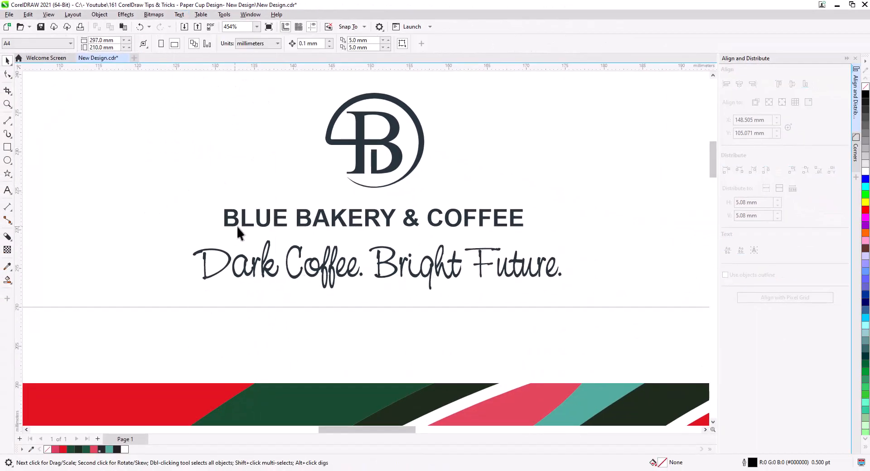
{"action": "scroll", "coordinate": [238, 228], "scroll_direction": "down", "scroll_amount": 5}
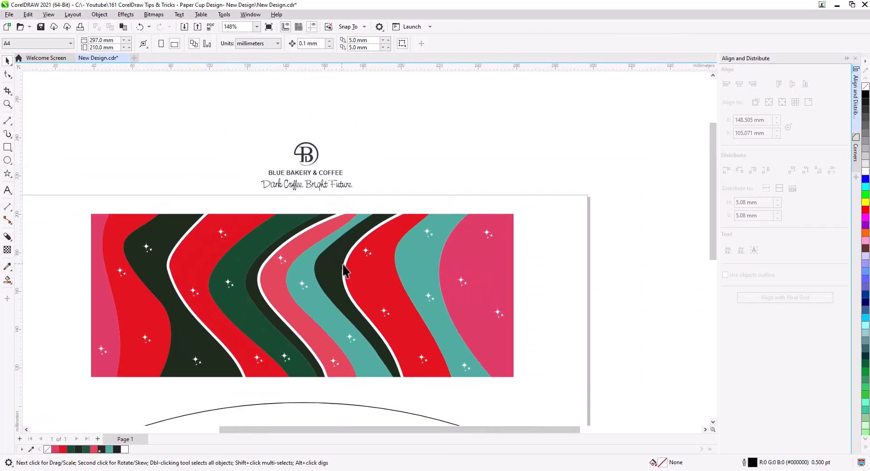
Step: Draw a circle about 58.5 mm in diameter and centre it horizontally and vertically on the striped pattern
{"action": "mouse_move", "coordinate": [179, 264]}
{"action": "left_mouse_down"}
{"action": "mouse_move", "coordinate": [215, 252]}
{"action": "mouse_move", "coordinate": [389, 320]}
{"action": "mouse_move", "coordinate": [367, 308]}
{"action": "left_mouse_up"}
{"action": "left_click", "coordinate": [7, 161]}
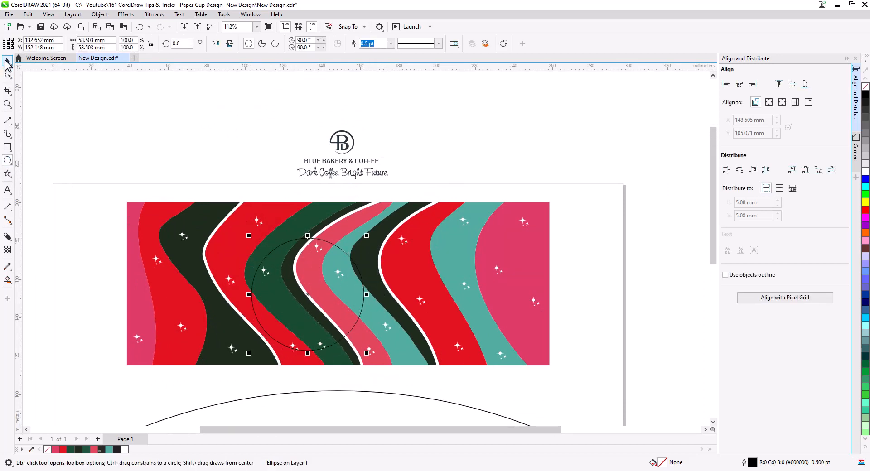
{"action": "left_click", "coordinate": [377, 230], "text": "shift"}
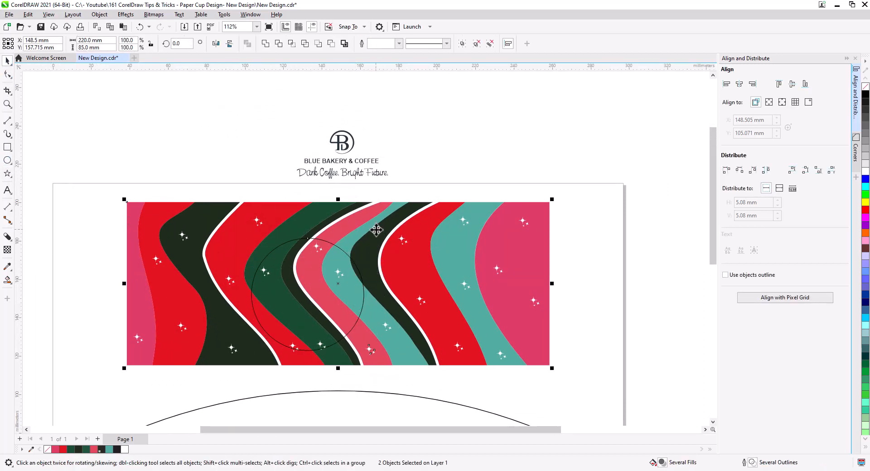
{"action": "left_click", "coordinate": [739, 84]}
{"action": "left_click", "coordinate": [515, 194]}
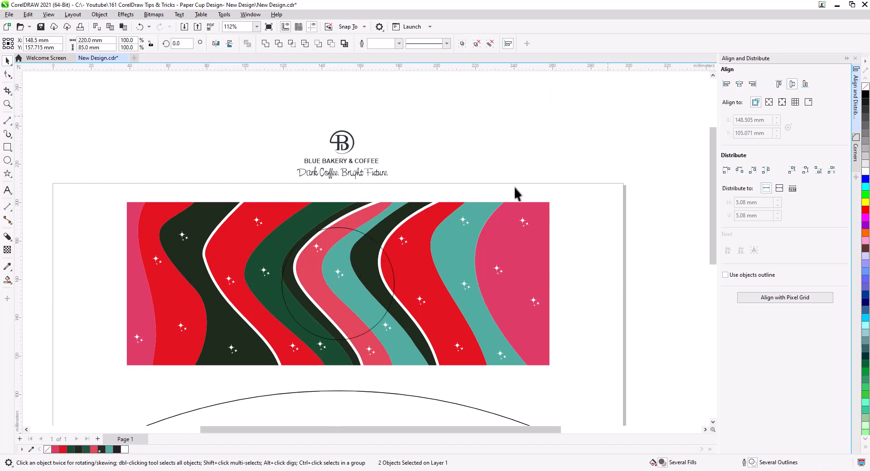
Step: Move the circle, filled yellow for the move, straight up off the pattern and remove its fill
{"action": "left_click", "coordinate": [341, 267]}
{"action": "left_click", "coordinate": [866, 202]}
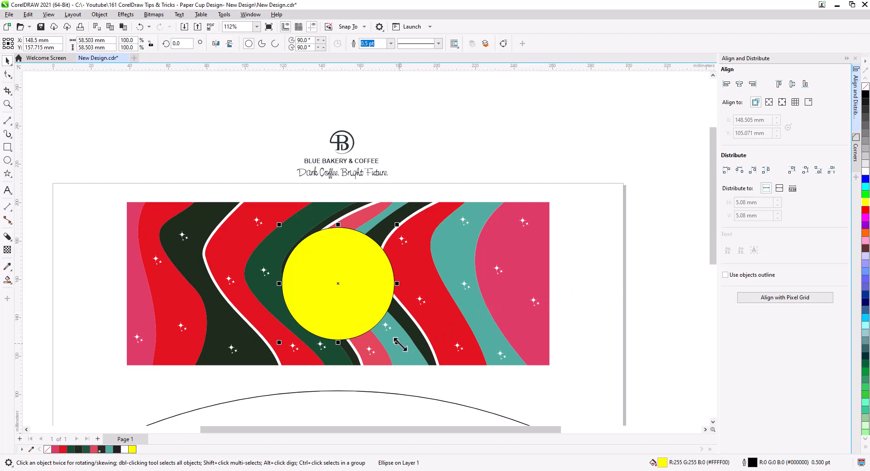
{"action": "left_click_drag", "start_coordinate": [342, 308], "coordinate": [352, 116]}
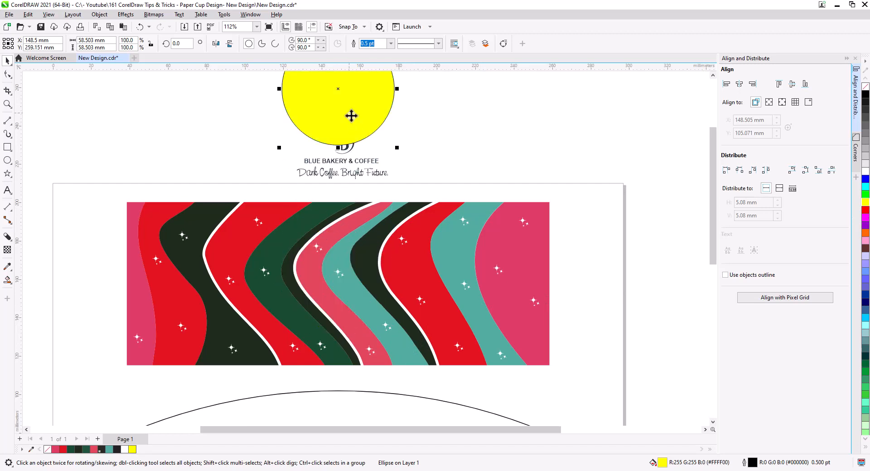
{"action": "left_click", "coordinate": [866, 87]}
{"action": "left_click_drag", "start_coordinate": [491, 156], "coordinate": [600, 327]}
{"action": "scroll", "coordinate": [477, 290], "scroll_direction": "up", "scroll_amount": 2}
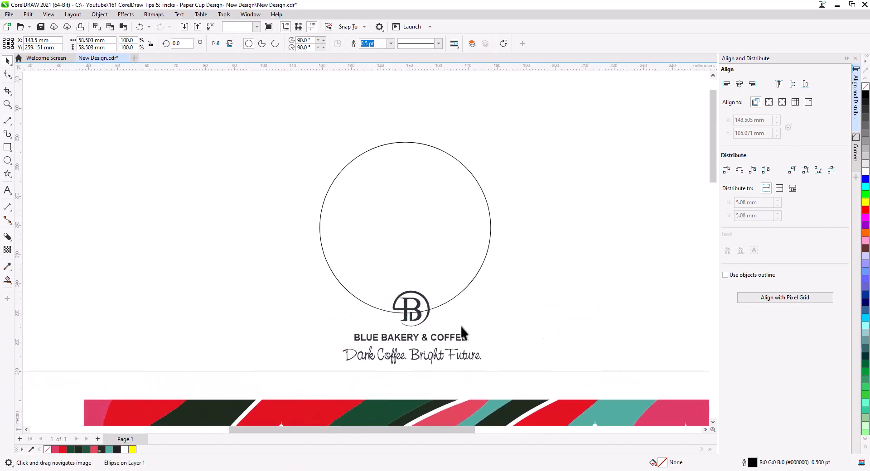
Step: Place the emblem in the upper half of the circle at about 23.7 mm wide and centre it horizontally
{"action": "left_click_drag", "start_coordinate": [426, 323], "coordinate": [459, 229]}
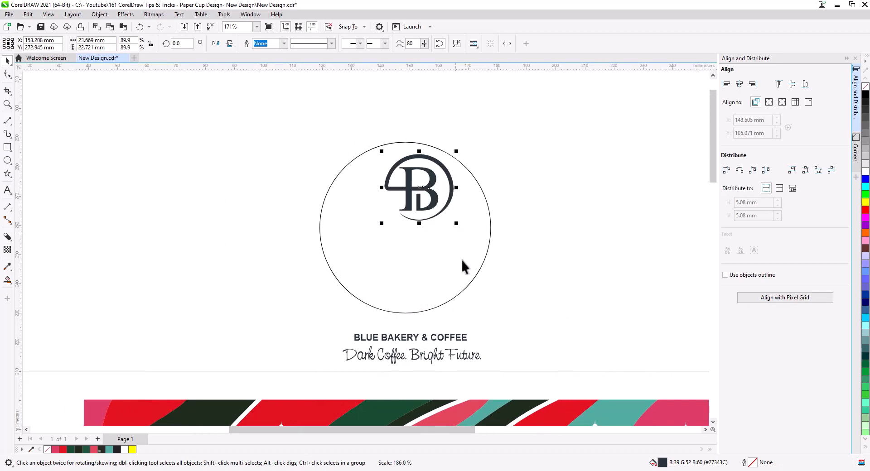
{"action": "left_click", "coordinate": [471, 266], "text": "shift"}
{"action": "left_click", "coordinate": [739, 85]}
{"action": "left_click", "coordinate": [562, 268]}
Step: Move the BLUE BAKERY & COFFEE line and the tagline below the emblem and centre both horizontally in the circle
{"action": "left_click_drag", "start_coordinate": [450, 337], "coordinate": [437, 242]}
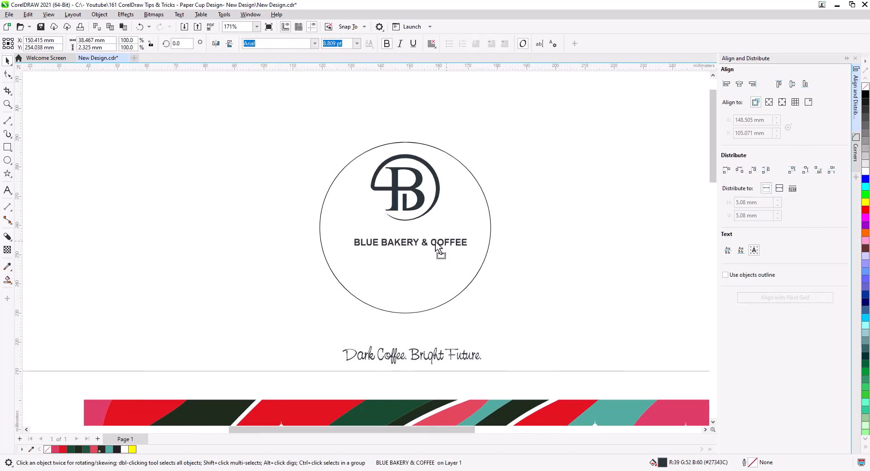
{"action": "left_click_drag", "start_coordinate": [427, 355], "coordinate": [433, 271]}
{"action": "left_click_drag", "start_coordinate": [530, 311], "coordinate": [317, 226]}
{"action": "left_click", "coordinate": [320, 228], "text": "shift"}
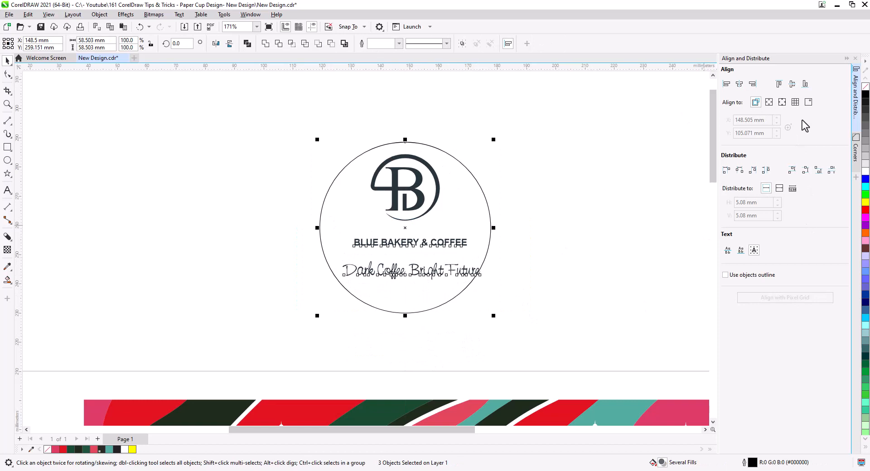
{"action": "left_click", "coordinate": [739, 84]}
{"action": "left_click", "coordinate": [544, 236]}
Step: Shrink the tagline slightly and move the BLUE BAKERY & COFFEE line down closer to it
{"action": "left_click", "coordinate": [466, 273]}
{"action": "left_click_drag", "start_coordinate": [478, 283], "coordinate": [474, 282]}
{"action": "left_click_drag", "start_coordinate": [451, 243], "coordinate": [451, 253]}
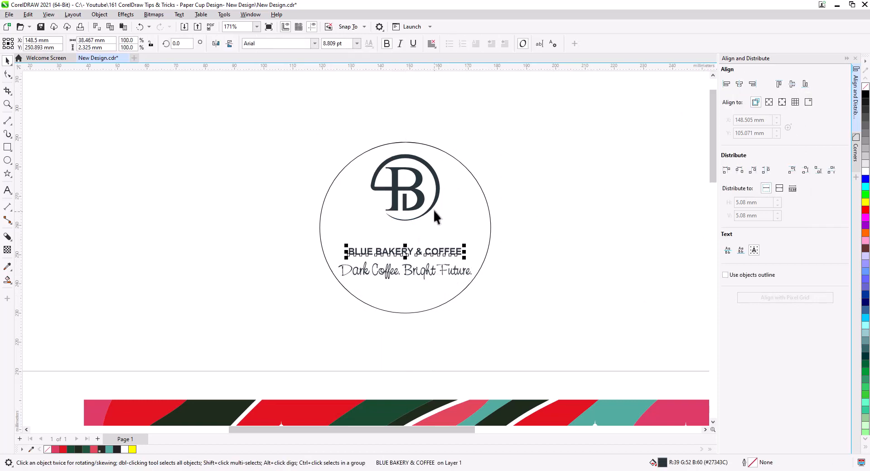
Step: Enlarge the emblem to about 29.8 mm wide and centre it horizontally on the circle again
{"action": "left_click", "coordinate": [431, 210]}
{"action": "left_click_drag", "start_coordinate": [443, 223], "coordinate": [475, 267]}
{"action": "left_click", "coordinate": [488, 239], "text": "shift"}
{"action": "left_click", "coordinate": [740, 84]}
{"action": "left_click", "coordinate": [576, 216]}
Step: Enlarge the BLUE BAKERY & COFFEE line to about the same width as the tagline
{"action": "left_click", "coordinate": [443, 255]}
{"action": "left_click", "coordinate": [493, 291]}
{"action": "scroll", "coordinate": [421, 289], "scroll_direction": "up", "scroll_amount": 5}
{"action": "left_click_drag", "start_coordinate": [420, 289], "coordinate": [435, 205]}
{"action": "scroll", "coordinate": [439, 334], "scroll_direction": "down", "scroll_amount": 6}
{"action": "scroll", "coordinate": [450, 260], "scroll_direction": "down", "scroll_amount": 2}
Step: Fill the circle with the teal C67 M12 Y42 K0 and move the whole badge straight down onto the pattern
{"action": "left_click", "coordinate": [427, 198]}
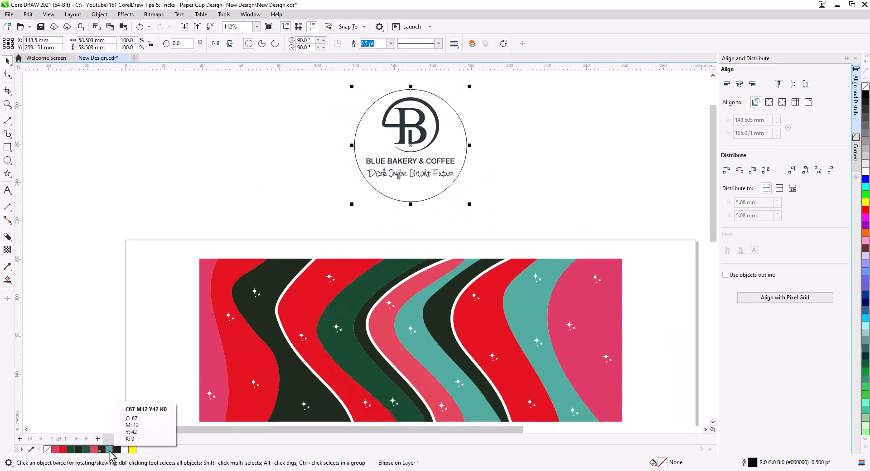
{"action": "left_click", "coordinate": [109, 449]}
{"action": "left_click_drag", "start_coordinate": [529, 218], "coordinate": [297, 59]}
{"action": "left_click_drag", "start_coordinate": [421, 139], "coordinate": [438, 334]}
{"action": "scroll", "coordinate": [479, 361], "scroll_direction": "down", "scroll_amount": 1}
{"action": "left_click_drag", "start_coordinate": [492, 380], "coordinate": [496, 255]}
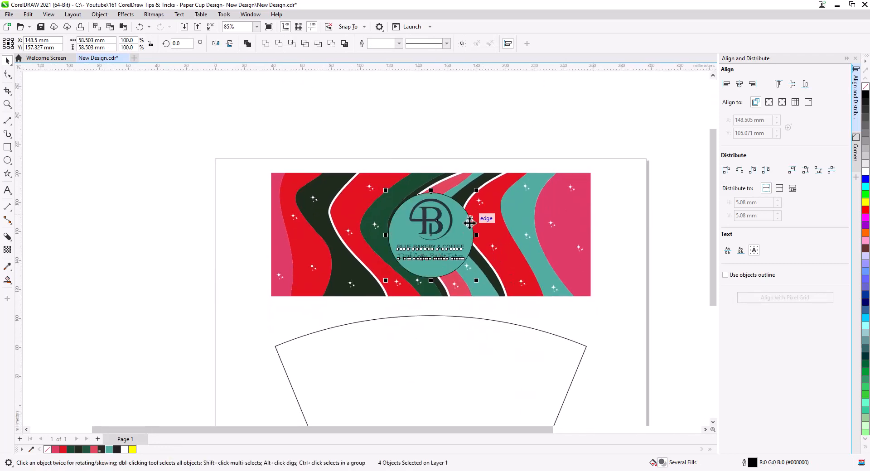
Step: Centre the badge as one group on the striped pattern, horizontally and vertically, and ungroup it
{"action": "scroll", "coordinate": [474, 231], "scroll_direction": "up", "scroll_amount": 2}
{"action": "left_click_drag", "start_coordinate": [474, 232], "coordinate": [502, 261]}
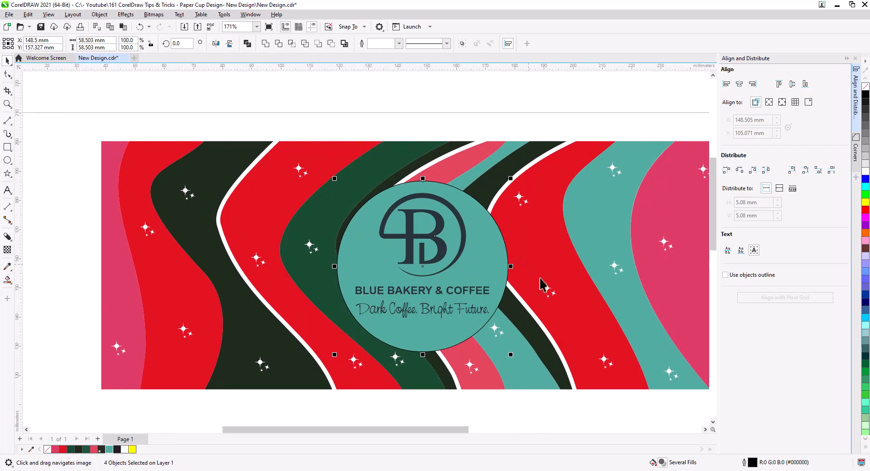
{"action": "left_click", "coordinate": [597, 288]}
{"action": "left_click", "coordinate": [740, 85]}
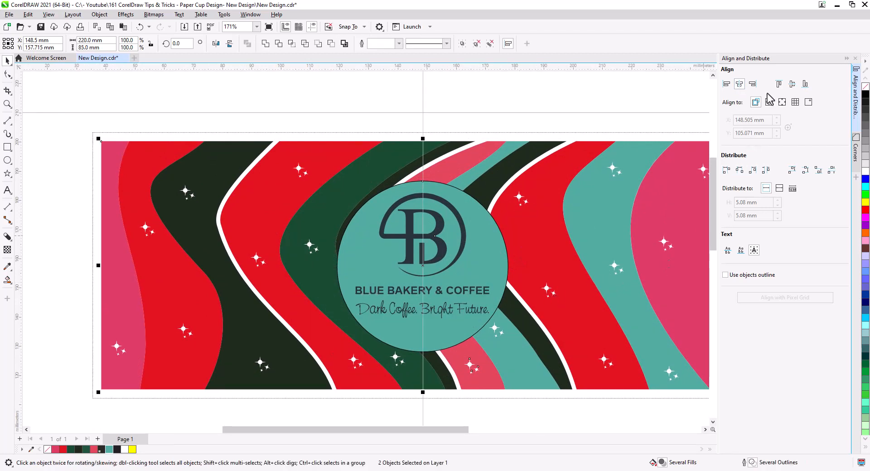
{"action": "left_click", "coordinate": [442, 272]}
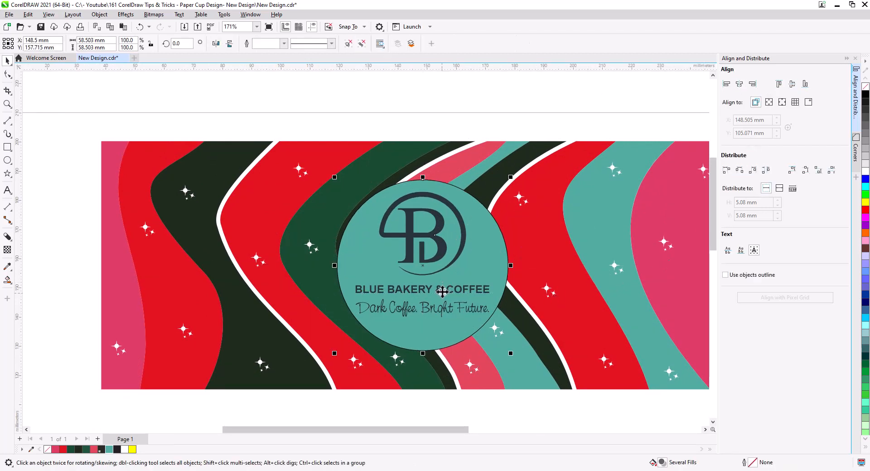
{"action": "left_click", "coordinate": [374, 81]}
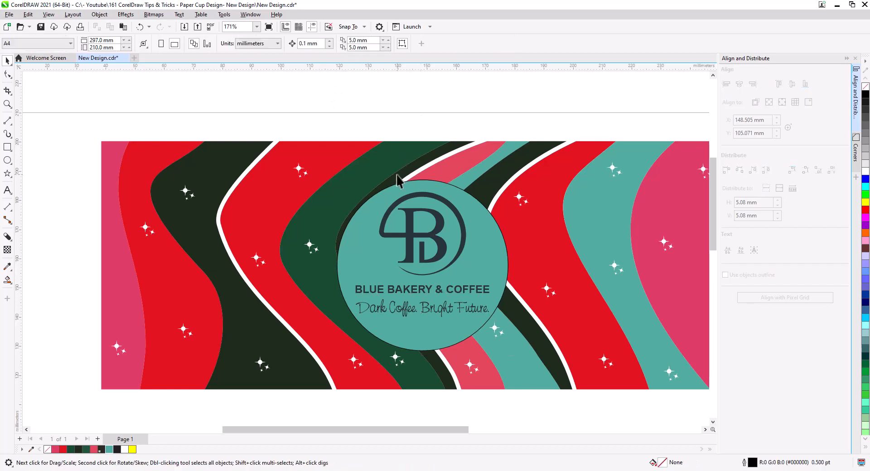
Step: Colour the emblem and both text lines of the badge white
{"action": "left_click", "coordinate": [365, 221]}
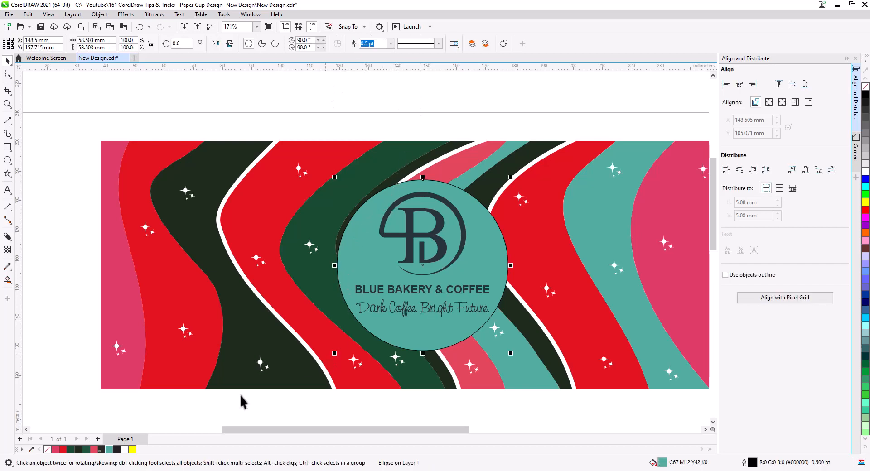
{"action": "left_click", "coordinate": [443, 256]}
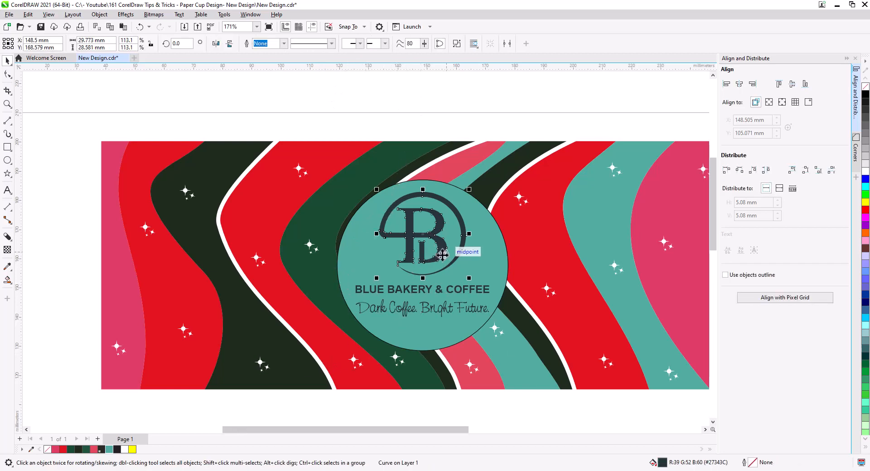
{"action": "left_click", "coordinate": [443, 309], "text": "shift"}
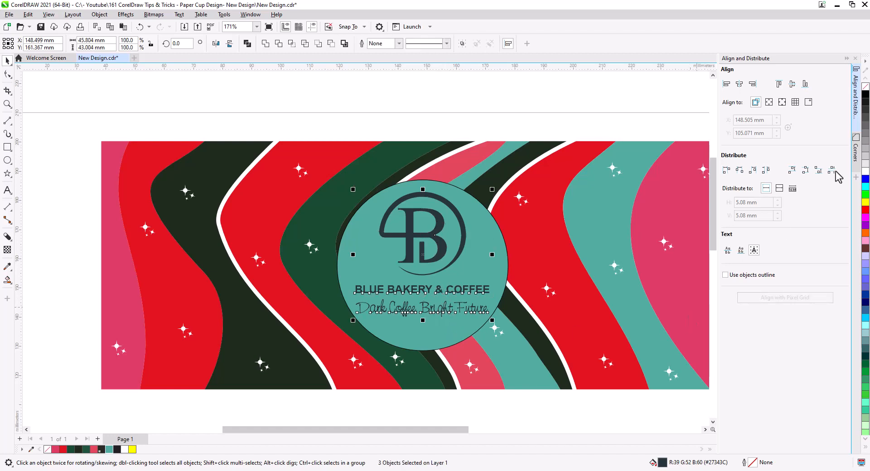
{"action": "left_click", "coordinate": [866, 172]}
{"action": "key", "text": "Escape"}
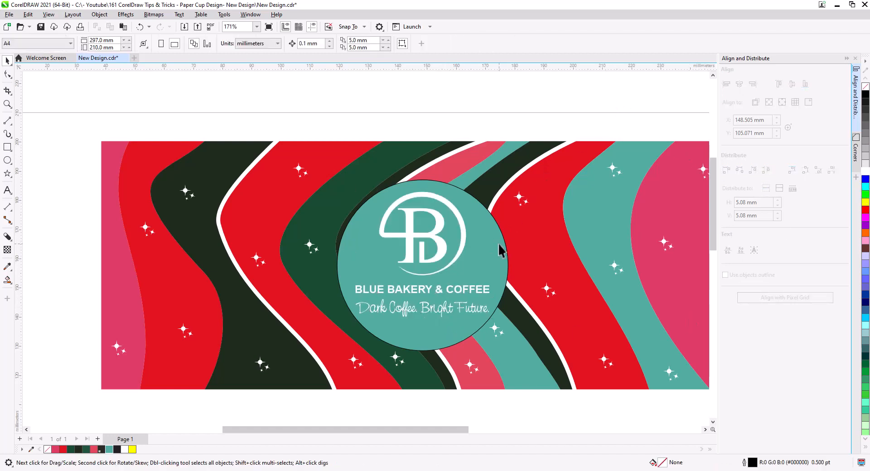
Step: Fill the badge circle with near-black R29 G43 B30 and give it a 2.0 pt teal outline
{"action": "left_click", "coordinate": [409, 331]}
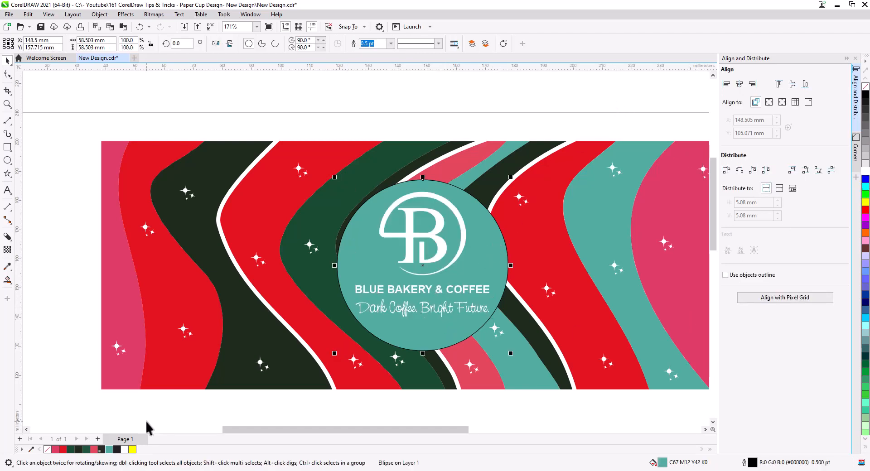
{"action": "left_click", "coordinate": [78, 450]}
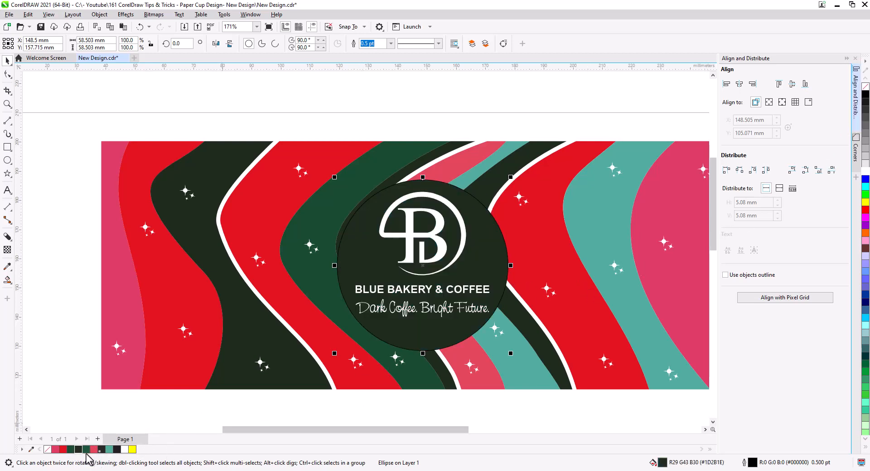
{"action": "right_click", "coordinate": [110, 450]}
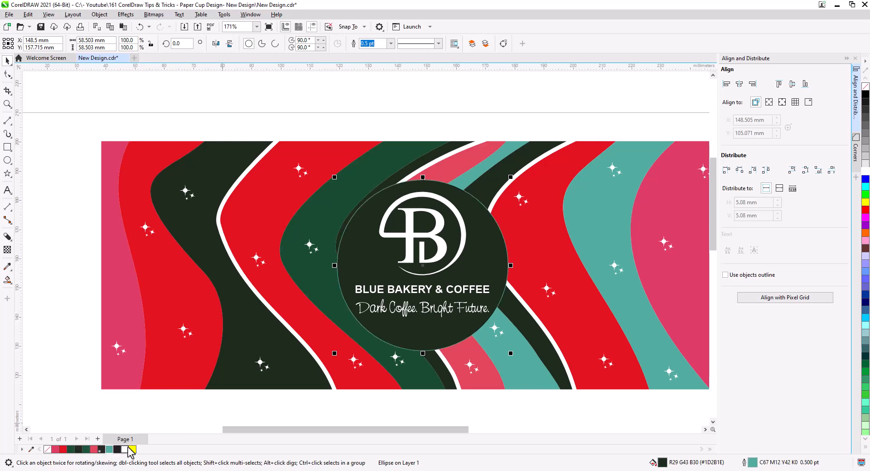
{"action": "left_click", "coordinate": [390, 44]}
{"action": "left_click", "coordinate": [390, 96]}
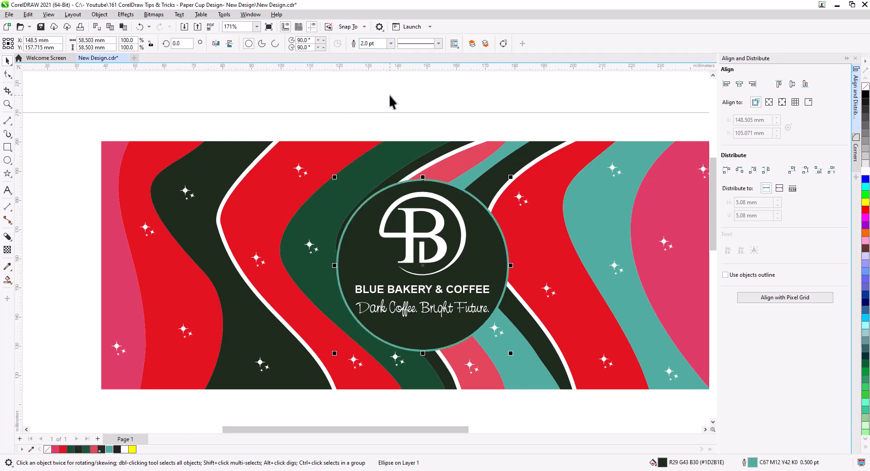
{"action": "left_click", "coordinate": [496, 113]}
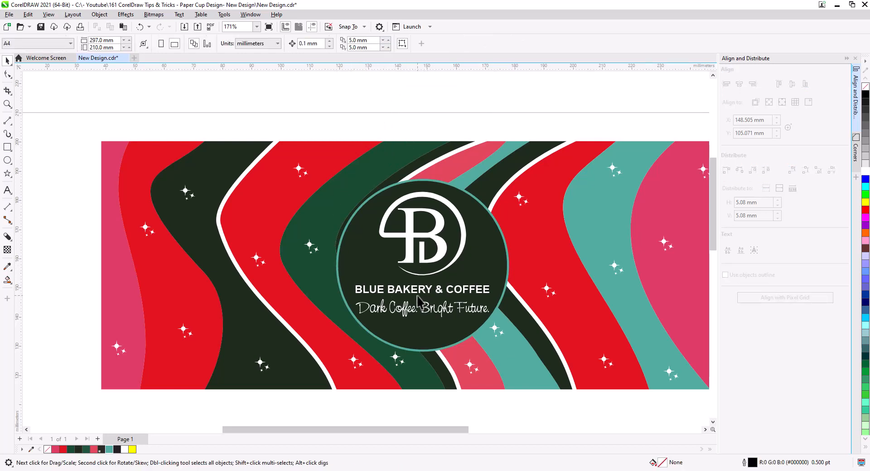
Step: Copy the striped pattern group, without the badge, straight down over the lower part of the curved cup template
{"action": "scroll", "coordinate": [418, 313], "scroll_direction": "down", "scroll_amount": 1}
{"action": "left_click_drag", "start_coordinate": [420, 316], "coordinate": [422, 274]}
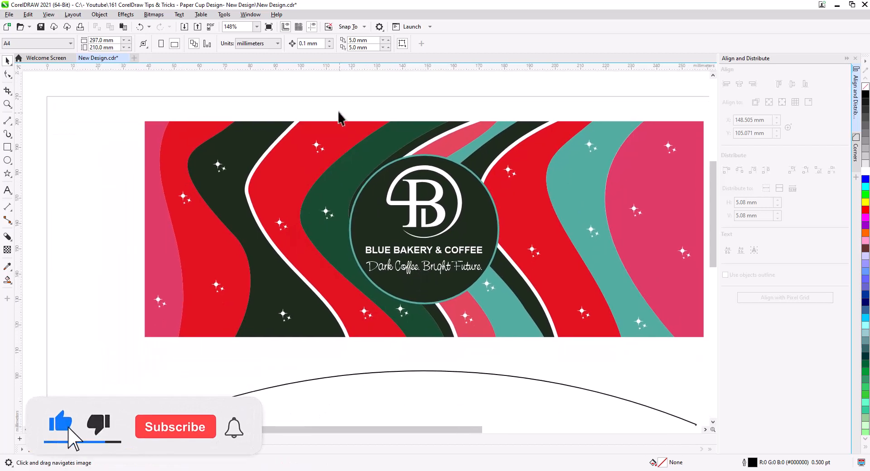
{"action": "scroll", "coordinate": [341, 111], "scroll_direction": "down", "scroll_amount": 1}
{"action": "scroll", "coordinate": [340, 145], "scroll_direction": "down", "scroll_amount": 2}
{"action": "left_click", "coordinate": [317, 251]}
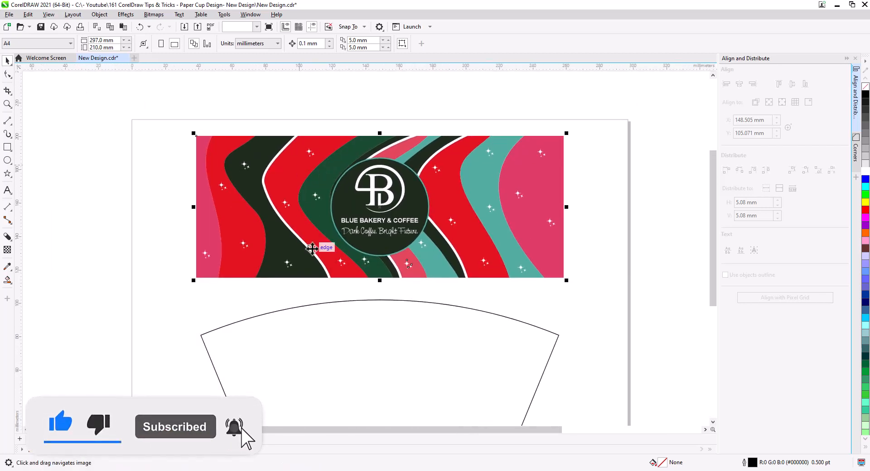
{"action": "scroll", "coordinate": [306, 262], "scroll_direction": "down", "scroll_amount": 3}
{"action": "left_click_drag", "start_coordinate": [306, 262], "coordinate": [305, 206]}
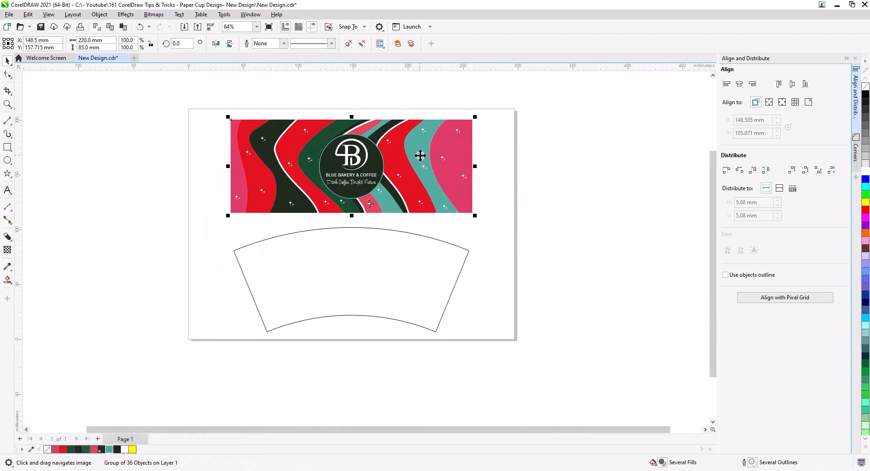
{"action": "left_click_drag", "start_coordinate": [420, 156], "coordinate": [406, 331]}
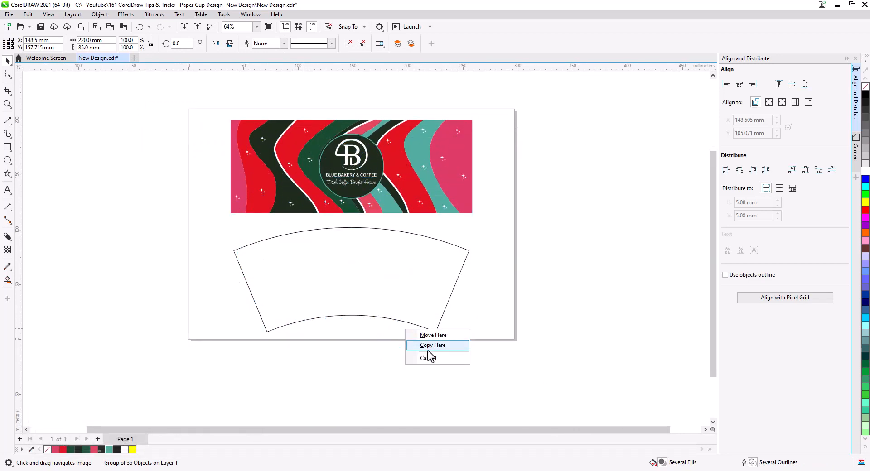
{"action": "left_click", "coordinate": [429, 346]}
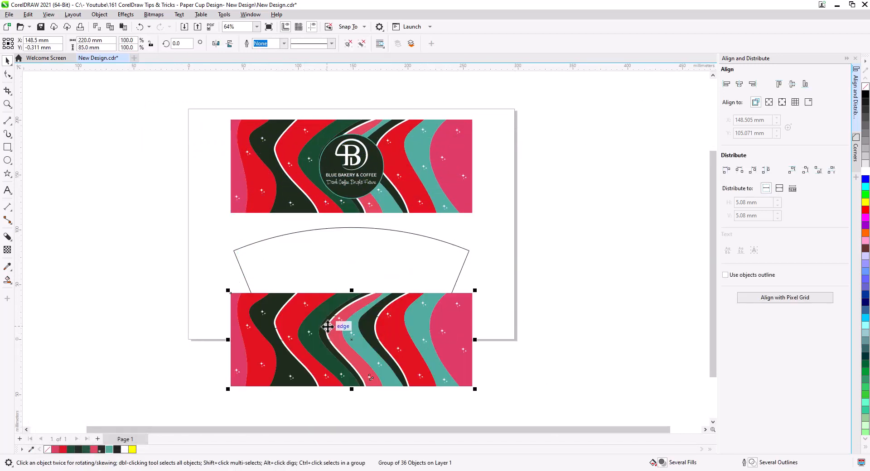
Step: Convert the copied striped pattern to a 300 dpi bitmap in RGB Color (24-bit) mode
{"action": "scroll", "coordinate": [337, 327], "scroll_direction": "up", "scroll_amount": 3}
{"action": "left_click_drag", "start_coordinate": [335, 333], "coordinate": [376, 250]}
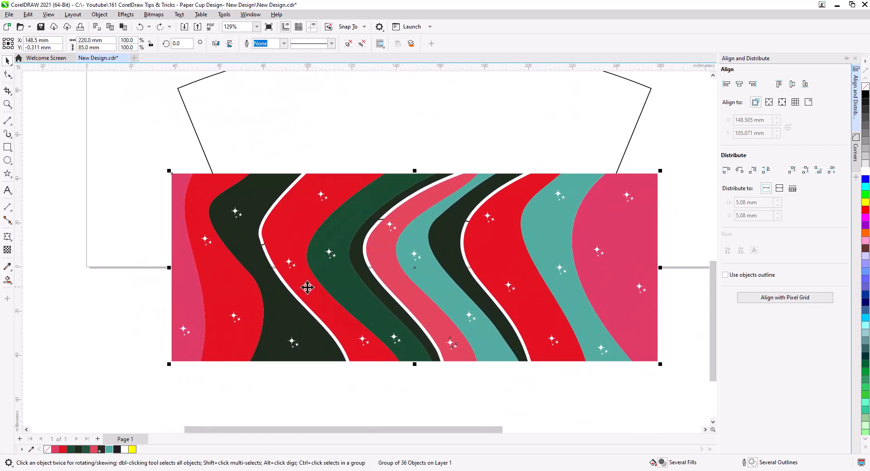
{"action": "left_click", "coordinate": [154, 15]}
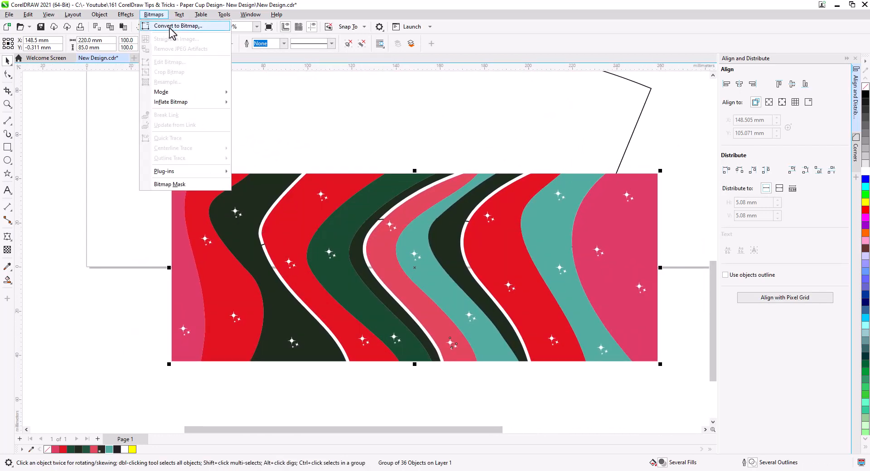
{"action": "left_click", "coordinate": [171, 26]}
{"action": "left_click", "coordinate": [445, 212]}
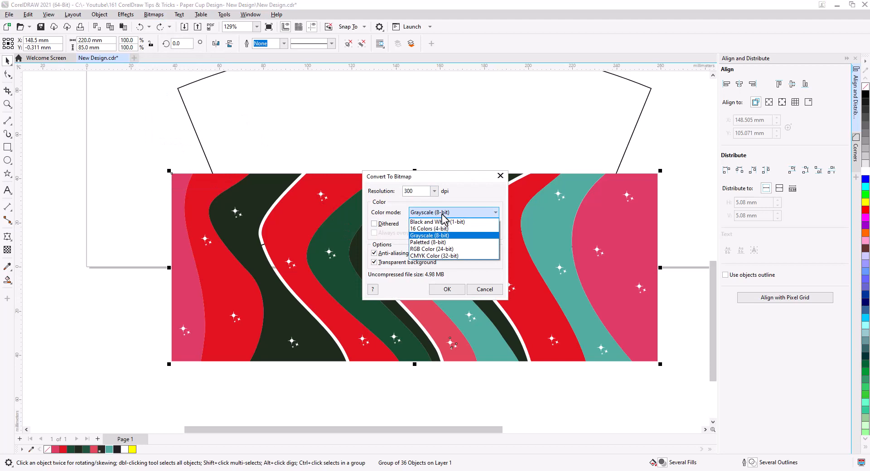
{"action": "left_click", "coordinate": [446, 250]}
{"action": "left_click", "coordinate": [447, 290]}
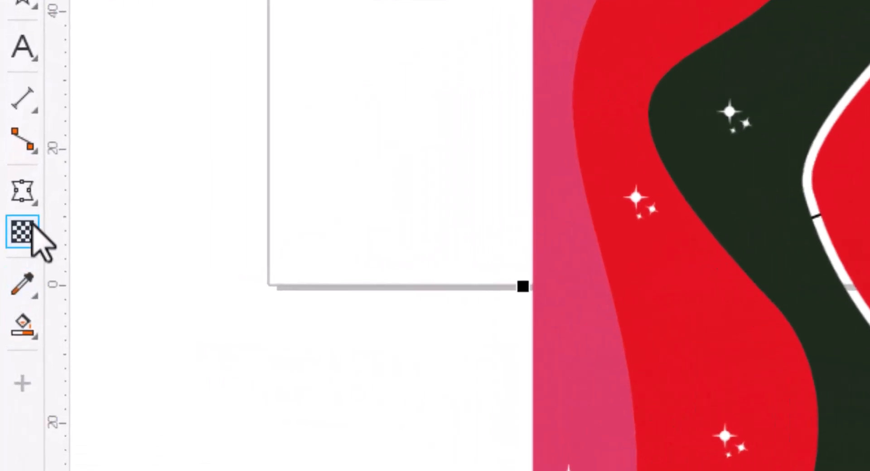
Step: Apply the Envelope tool to the bitmap and delete the envelope's mid-side nodes, leaving only the four corner nodes
{"action": "left_click", "coordinate": [11, 237]}
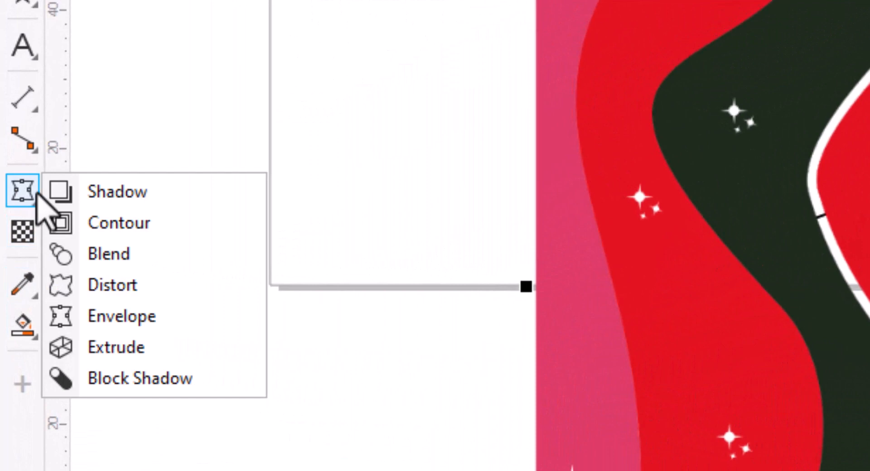
{"action": "left_click", "coordinate": [189, 320]}
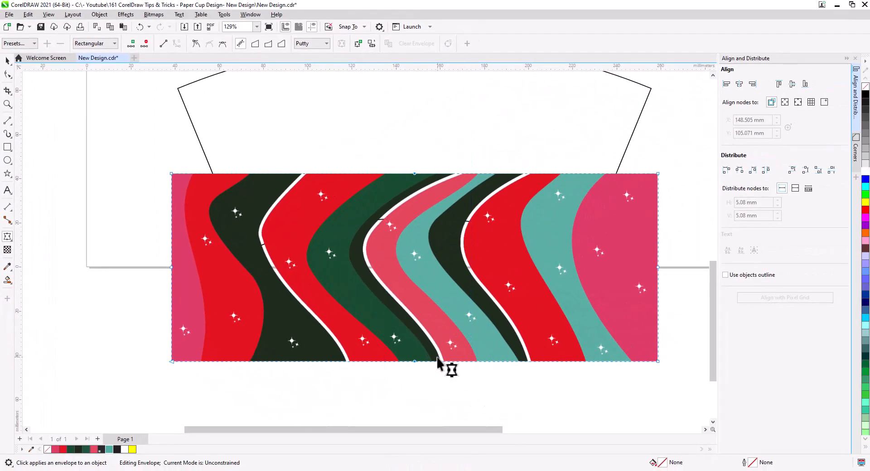
{"action": "key", "text": "Delete"}
{"action": "left_click_drag", "start_coordinate": [145, 243], "coordinate": [703, 314]}
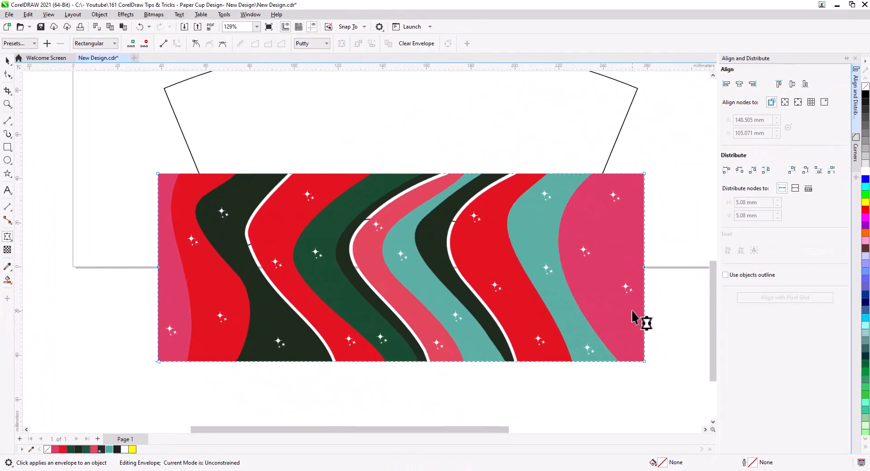
{"action": "key", "text": "Delete"}
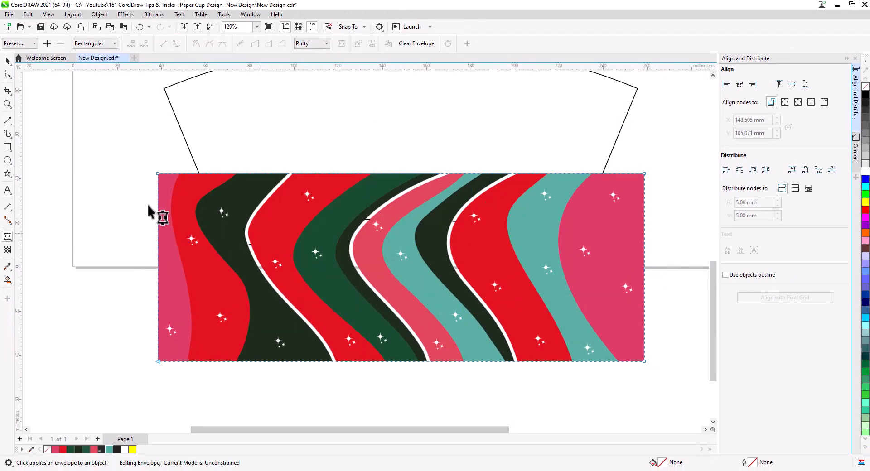
{"action": "left_click_drag", "start_coordinate": [139, 152], "coordinate": [159, 171]}
{"action": "left_click_drag", "start_coordinate": [658, 408], "coordinate": [657, 408]}
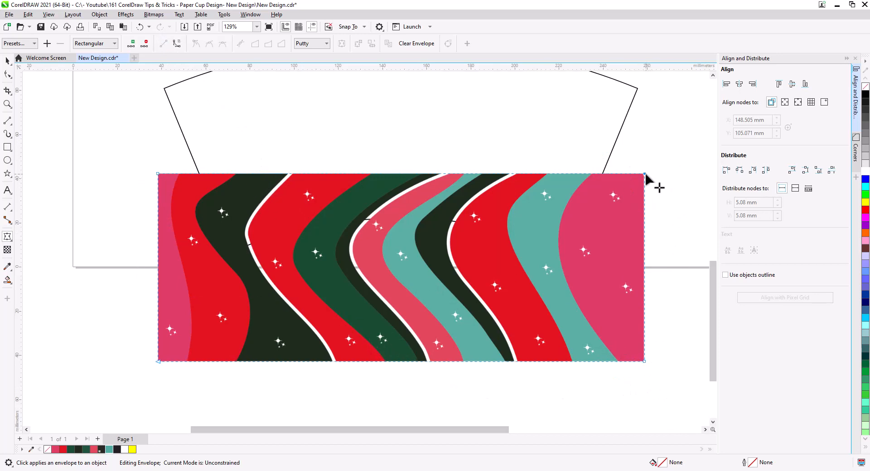
Step: Move the four envelope corner nodes of the bitmap onto the matching corners of the curved cup template
{"action": "left_click_drag", "start_coordinate": [644, 174], "coordinate": [639, 90]}
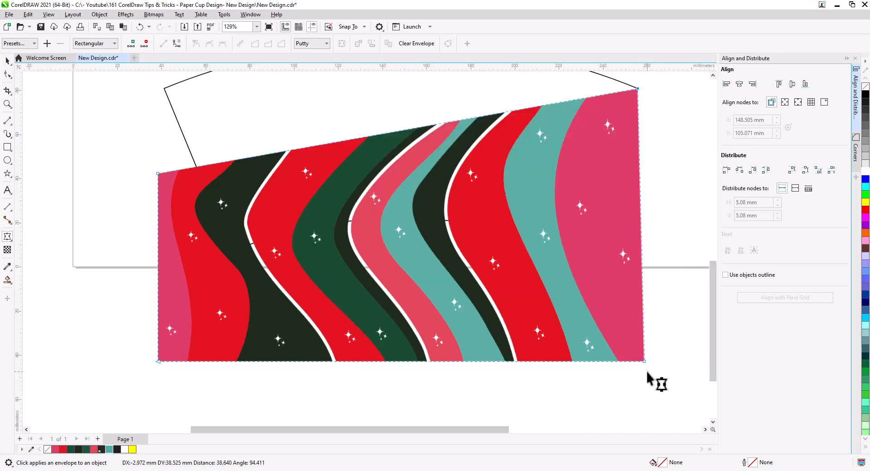
{"action": "left_click_drag", "start_coordinate": [411, 200], "coordinate": [420, 278]}
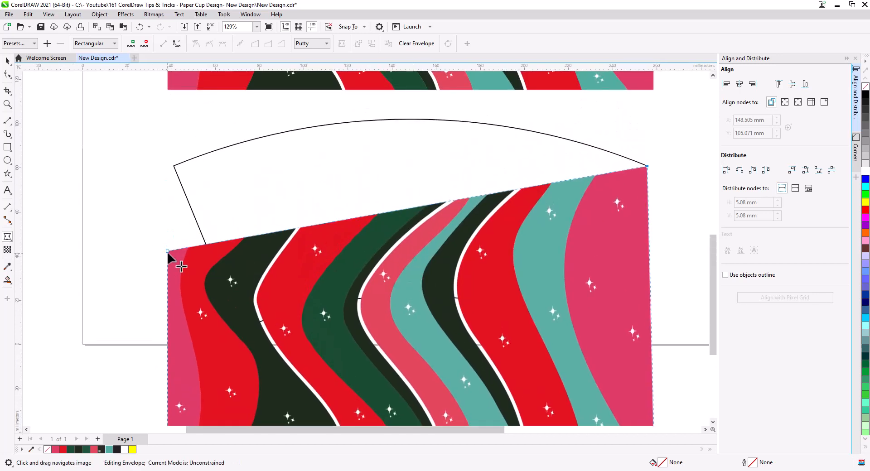
{"action": "left_click_drag", "start_coordinate": [168, 251], "coordinate": [174, 166]}
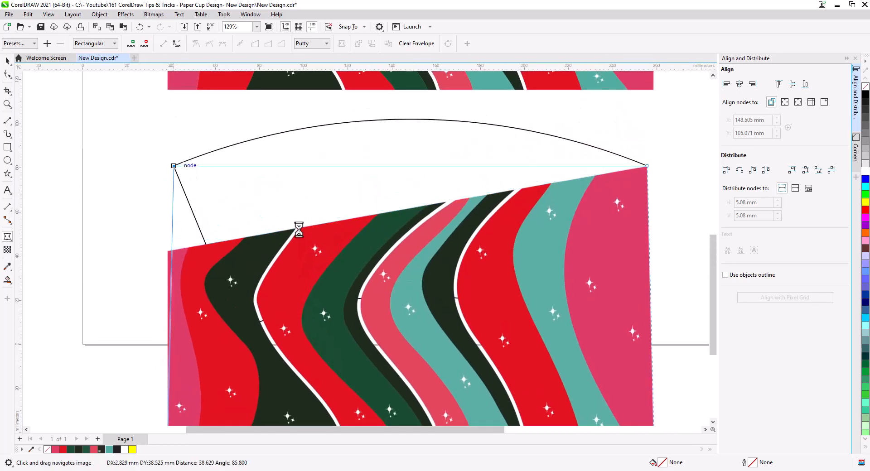
{"action": "left_click_drag", "start_coordinate": [412, 301], "coordinate": [411, 209]}
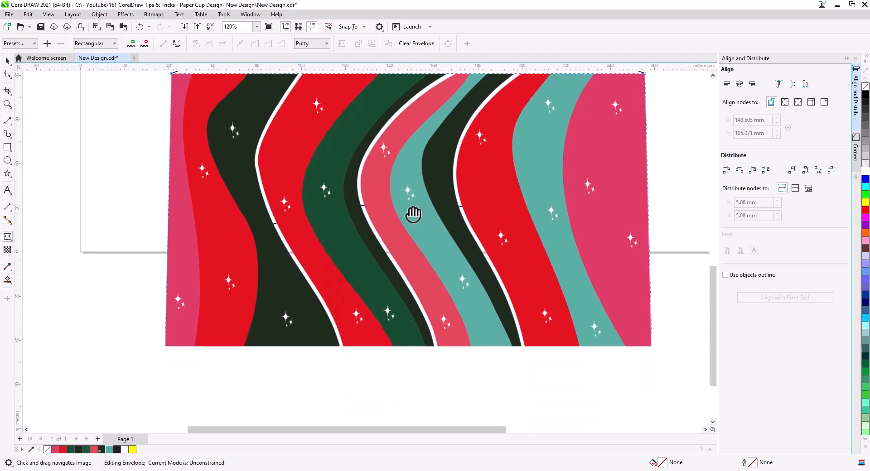
{"action": "left_click_drag", "start_coordinate": [166, 348], "coordinate": [241, 237]}
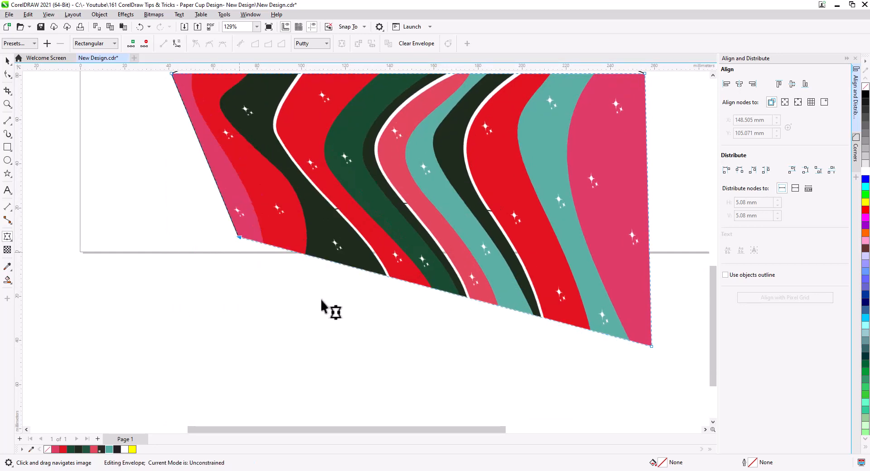
{"action": "left_click_drag", "start_coordinate": [651, 347], "coordinate": [579, 239]}
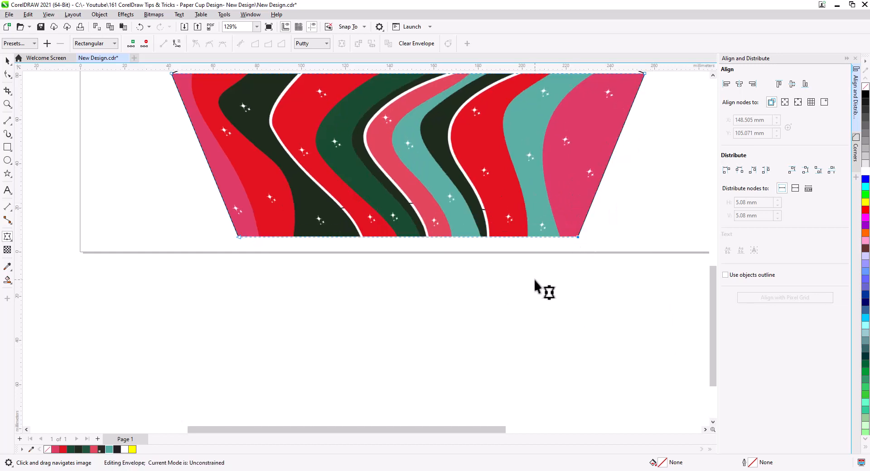
Step: Bend the envelope's upper and lower edges upward to follow the template's two arcs
{"action": "left_click_drag", "start_coordinate": [536, 286], "coordinate": [519, 385]}
{"action": "left_click_drag", "start_coordinate": [649, 386], "coordinate": [136, 139]}
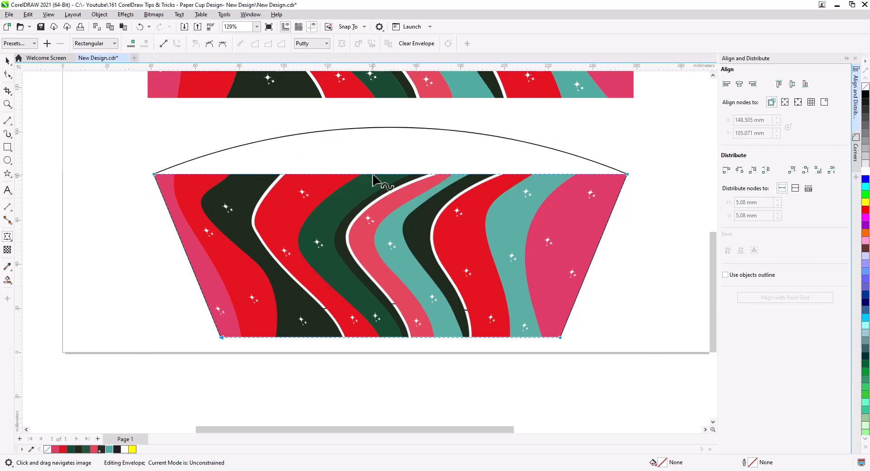
{"action": "left_click_drag", "start_coordinate": [373, 175], "coordinate": [383, 127]}
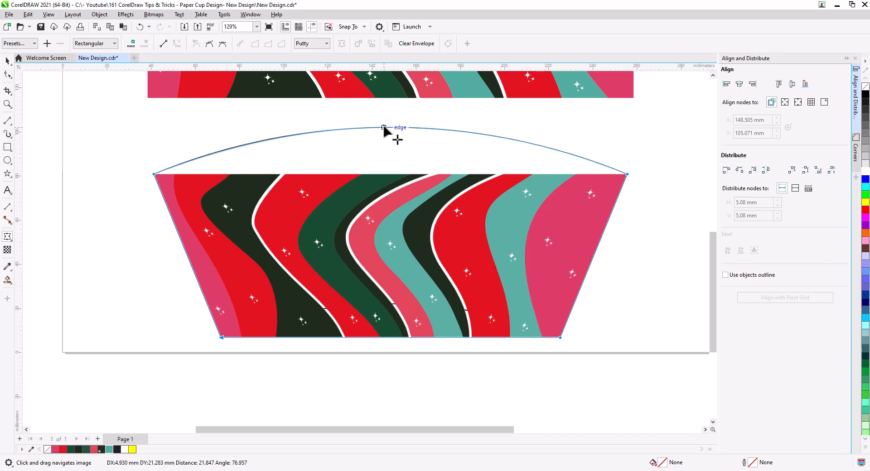
{"action": "left_click_drag", "start_coordinate": [381, 338], "coordinate": [391, 303]}
Step: Pull each envelope corner node about 1 mm outward so the pattern slightly overlaps the template outline
{"action": "scroll", "coordinate": [539, 323], "scroll_direction": "up", "scroll_amount": 3}
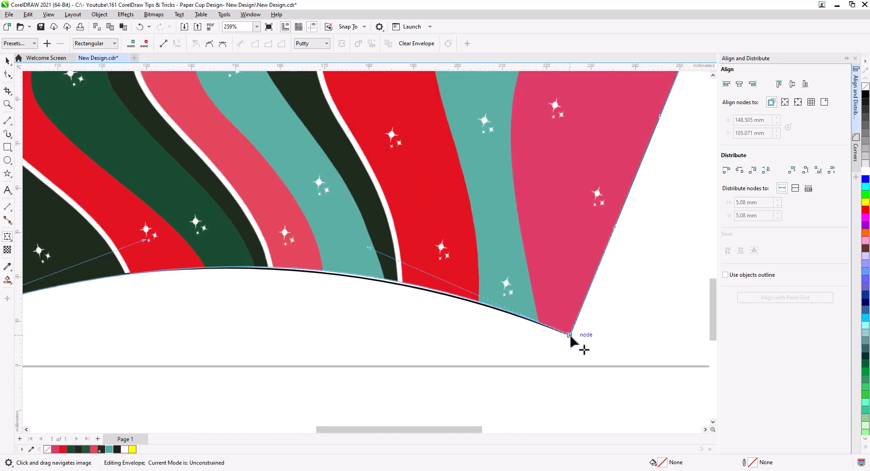
{"action": "left_click_drag", "start_coordinate": [571, 336], "coordinate": [566, 334]}
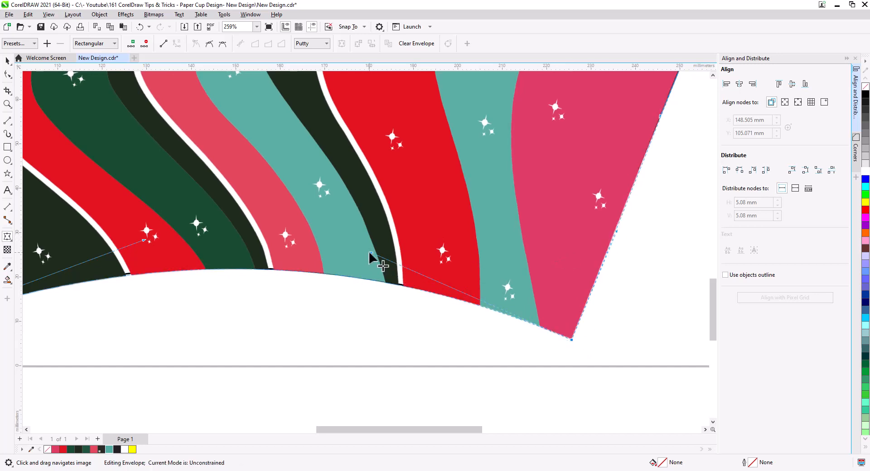
{"action": "left_click_drag", "start_coordinate": [529, 180], "coordinate": [448, 354]}
{"action": "left_click_drag", "start_coordinate": [624, 181], "coordinate": [628, 179]}
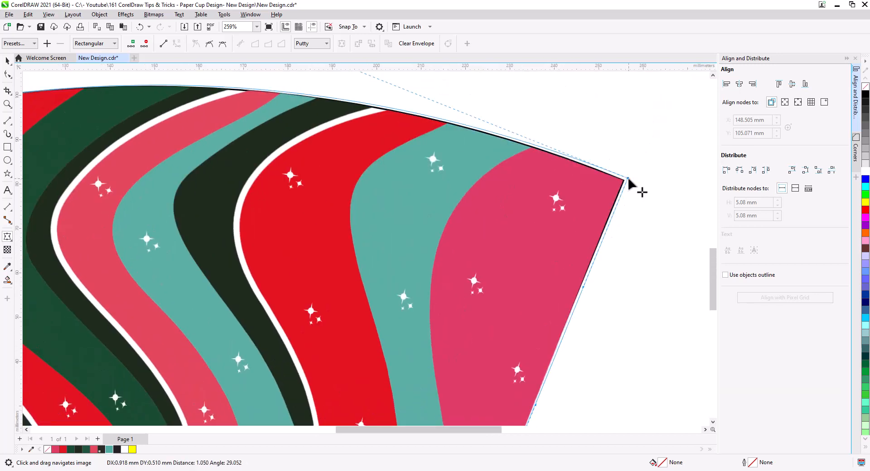
{"action": "left_click_drag", "start_coordinate": [228, 231], "coordinate": [598, 313]}
{"action": "left_click_drag", "start_coordinate": [264, 244], "coordinate": [467, 258]}
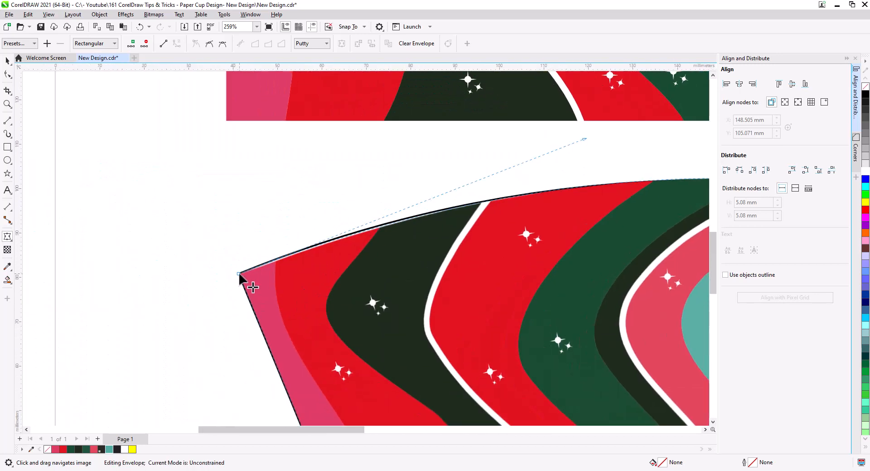
{"action": "left_click_drag", "start_coordinate": [239, 274], "coordinate": [233, 271]}
{"action": "left_click_drag", "start_coordinate": [585, 139], "coordinate": [581, 134]}
{"action": "left_click_drag", "start_coordinate": [238, 274], "coordinate": [233, 272]}
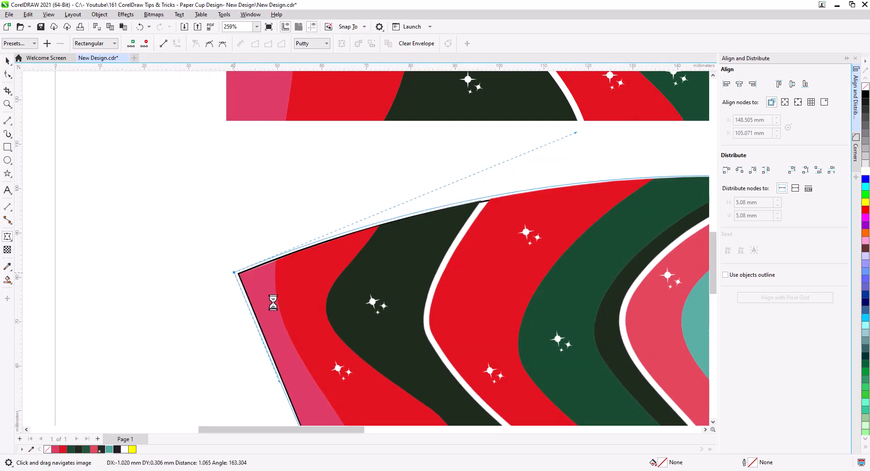
{"action": "left_click_drag", "start_coordinate": [338, 319], "coordinate": [228, 26]}
{"action": "left_click_drag", "start_coordinate": [263, 307], "coordinate": [260, 311]}
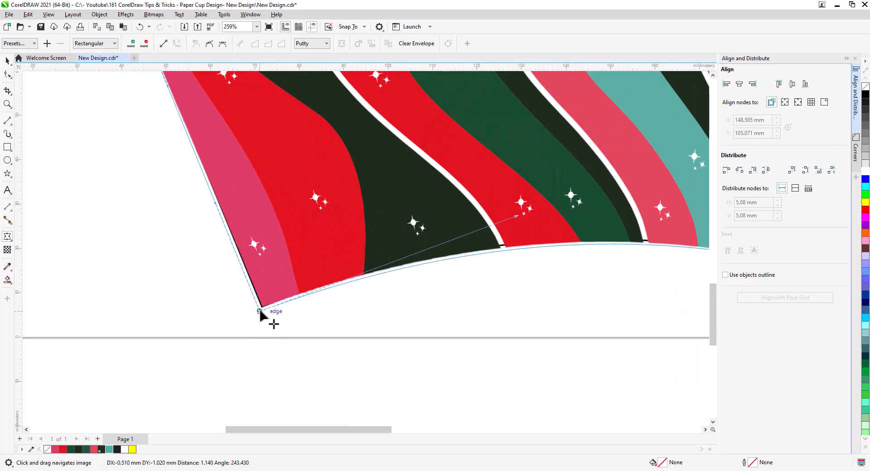
Step: Move the logo badge straight down from the flat pattern onto the curved pattern and bring it to the front
{"action": "scroll", "coordinate": [521, 311], "scroll_direction": "down", "scroll_amount": 3}
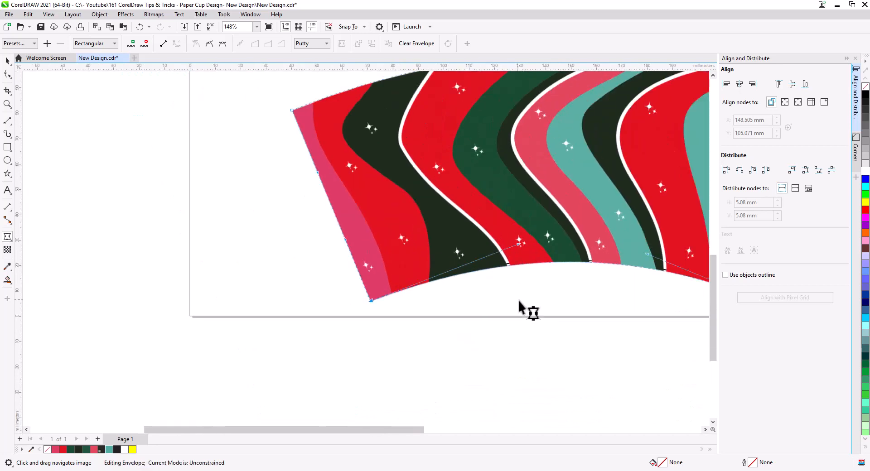
{"action": "left_click", "coordinate": [6, 61]}
{"action": "left_click", "coordinate": [381, 188]}
{"action": "left_click_drag", "start_coordinate": [516, 158], "coordinate": [504, 192]}
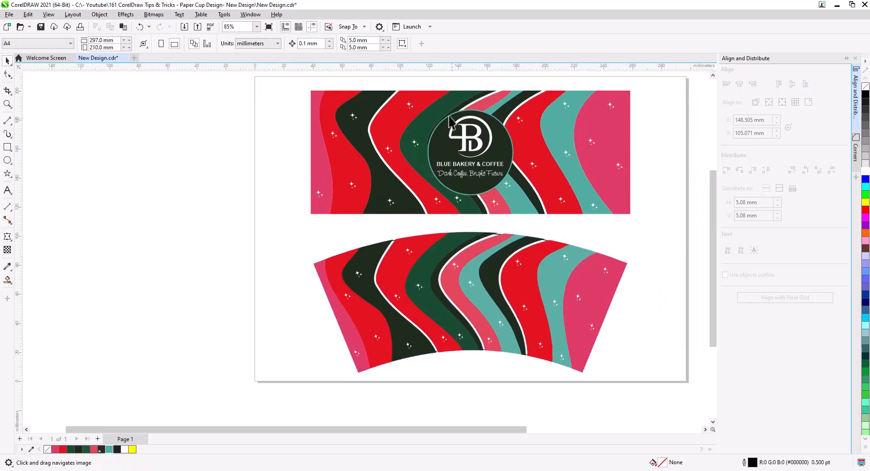
{"action": "left_click_drag", "start_coordinate": [478, 152], "coordinate": [544, 213]}
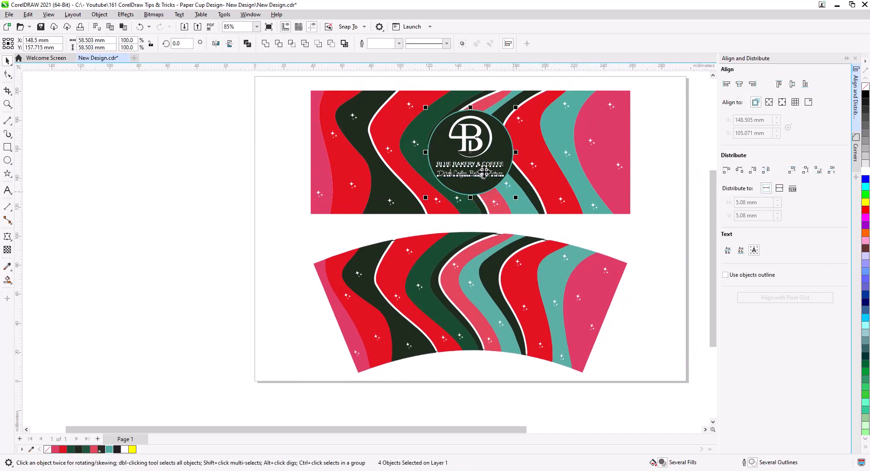
{"action": "left_click_drag", "start_coordinate": [484, 151], "coordinate": [498, 299]}
{"action": "key", "text": "shift+Page_Up"}
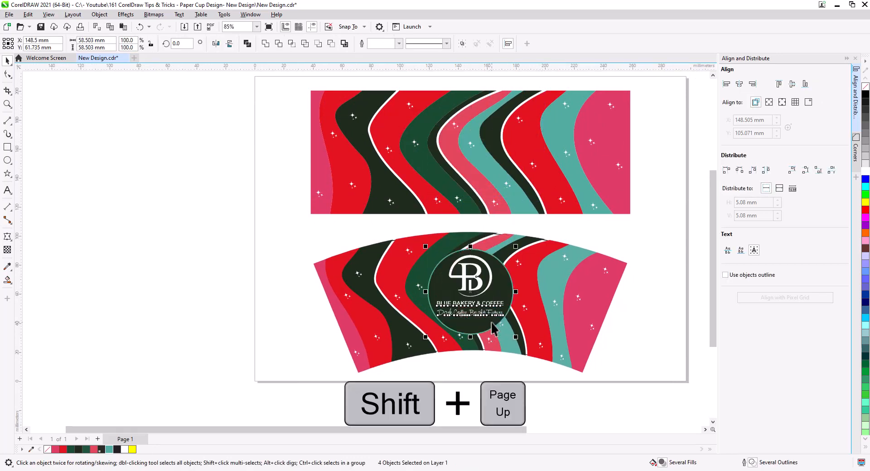
Step: Change the outline colour of the badge circle on the curved pattern to white
{"action": "scroll", "coordinate": [494, 329], "scroll_direction": "up", "scroll_amount": 2}
{"action": "scroll", "coordinate": [504, 334], "scroll_direction": "up", "scroll_amount": 2}
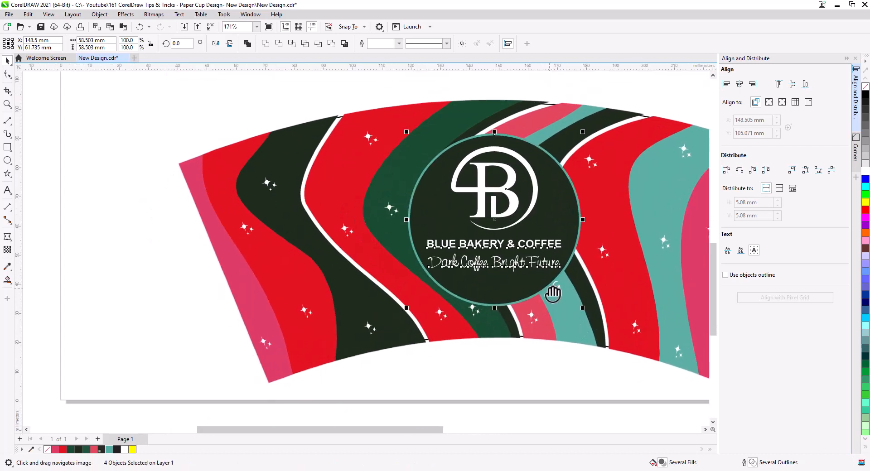
{"action": "left_click", "coordinate": [516, 327]}
{"action": "left_click", "coordinate": [566, 211]}
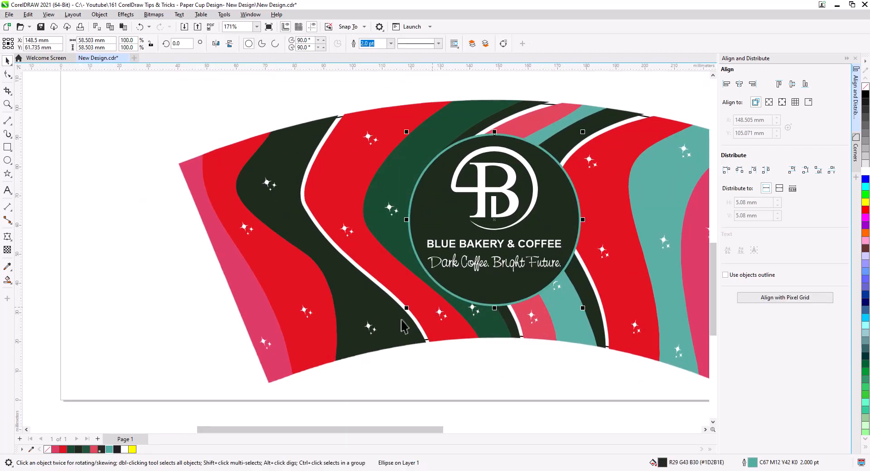
{"action": "right_click", "coordinate": [125, 451]}
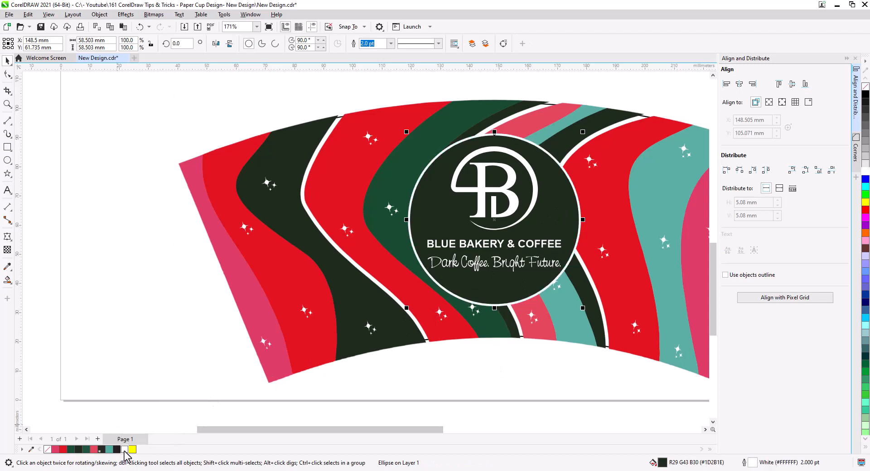
Step: Scale the grouped badge to about 53 mm across, centred horizontally on the curved pattern, and move it slightly upward
{"action": "left_click", "coordinate": [530, 353]}
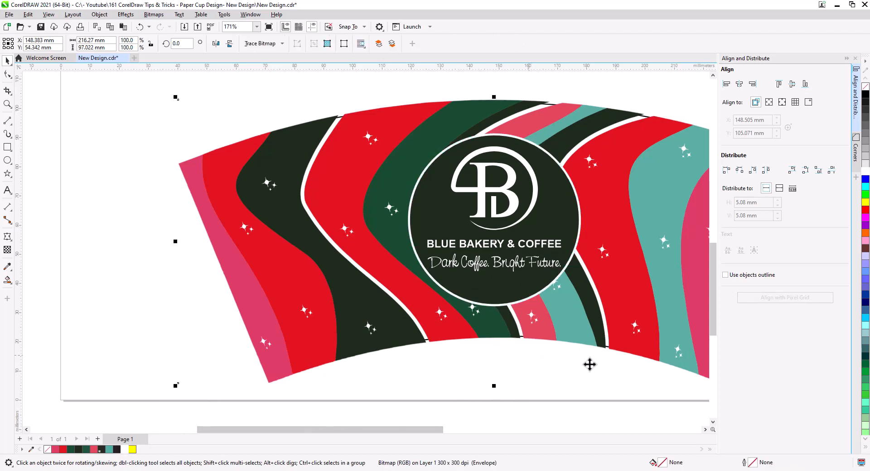
{"action": "scroll", "coordinate": [496, 327], "scroll_direction": "down", "scroll_amount": 3}
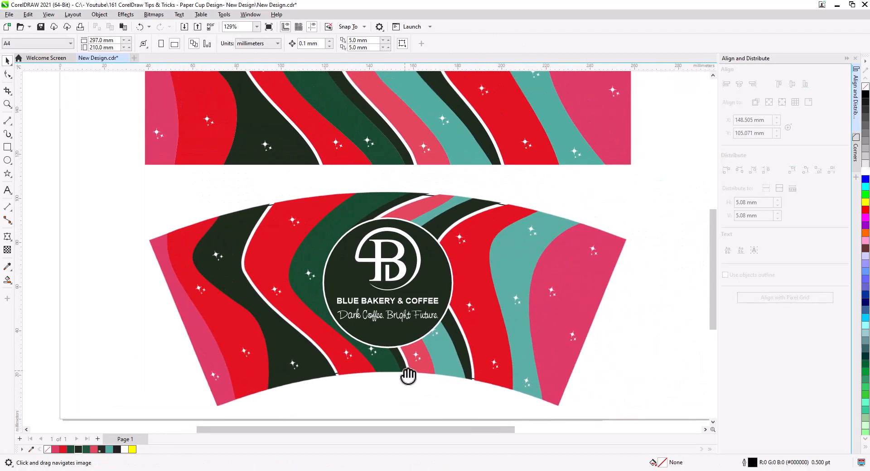
{"action": "key", "text": "Up"}
{"action": "left_click_drag", "start_coordinate": [476, 367], "coordinate": [449, 347]}
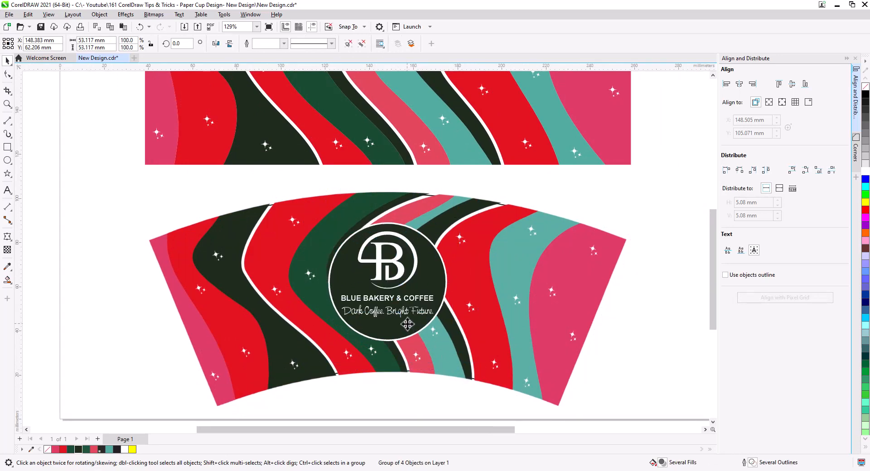
{"action": "left_click_drag", "start_coordinate": [407, 324], "coordinate": [408, 323]}
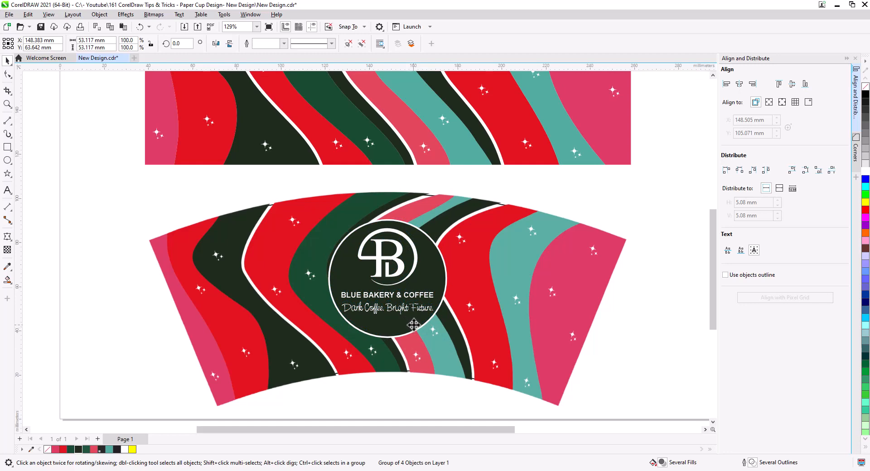
{"action": "left_click_drag", "start_coordinate": [414, 325], "coordinate": [414, 322]}
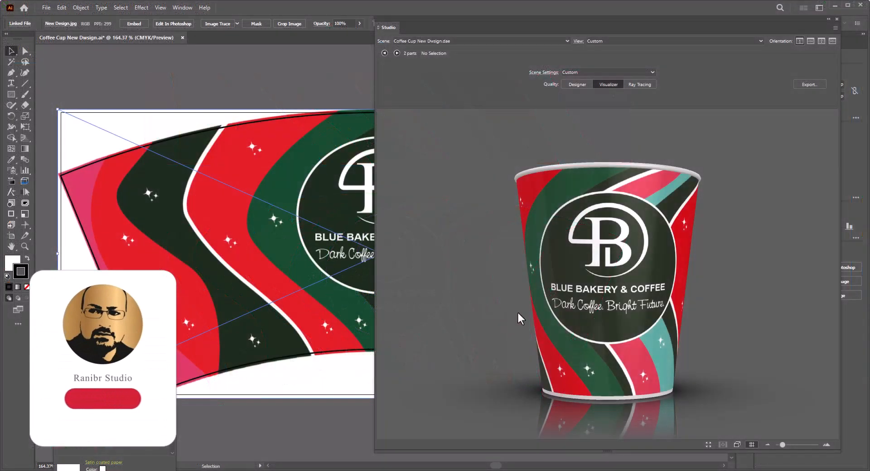
Step: Switch to Illustrator and rotate the 3D cup mockup to examine the wrapped design from all sides
{"action": "left_click_drag", "start_coordinate": [683, 291], "coordinate": [563, 308]}
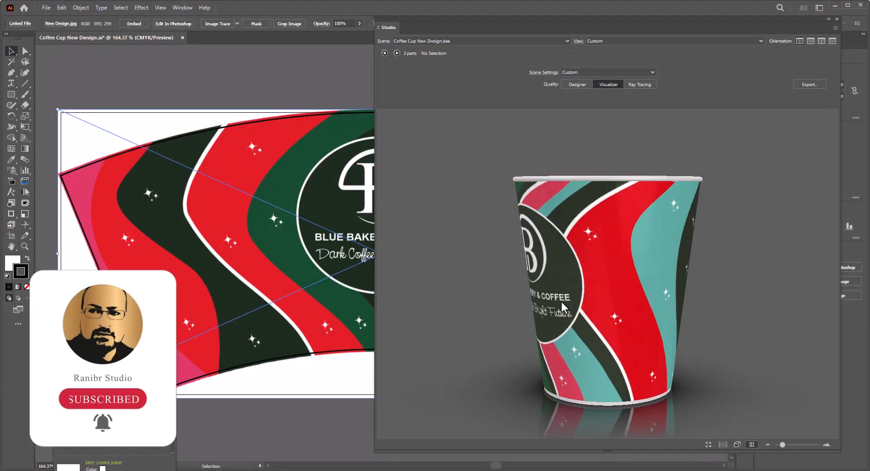
{"action": "left_click_drag", "start_coordinate": [683, 253], "coordinate": [562, 253]}
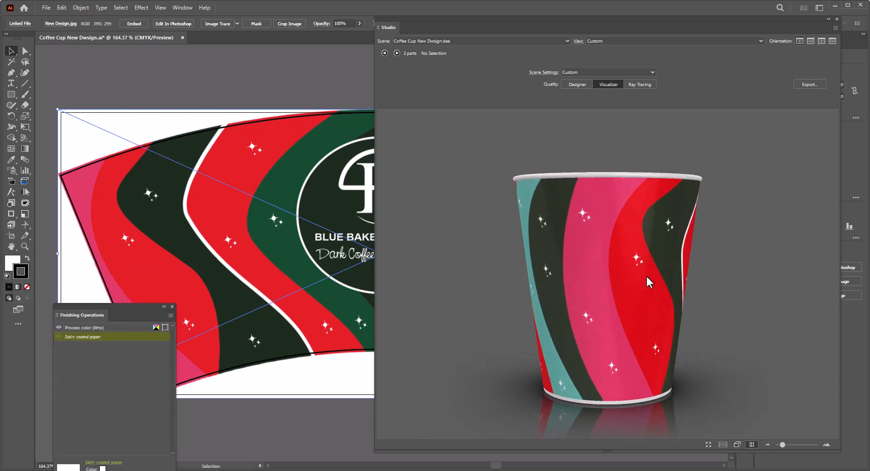
{"action": "left_click_drag", "start_coordinate": [646, 275], "coordinate": [597, 261]}
{"action": "left_click_drag", "start_coordinate": [696, 279], "coordinate": [588, 303]}
{"action": "left_click_drag", "start_coordinate": [666, 282], "coordinate": [644, 273]}
{"action": "left_click_drag", "start_coordinate": [714, 270], "coordinate": [617, 276]}
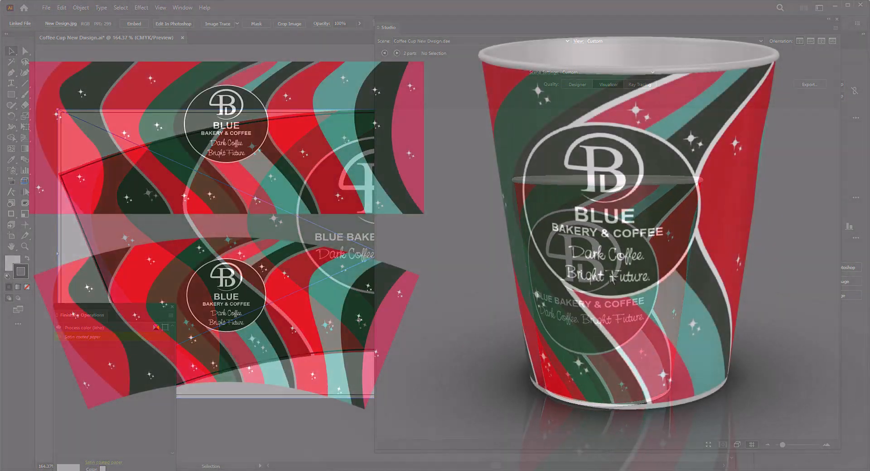